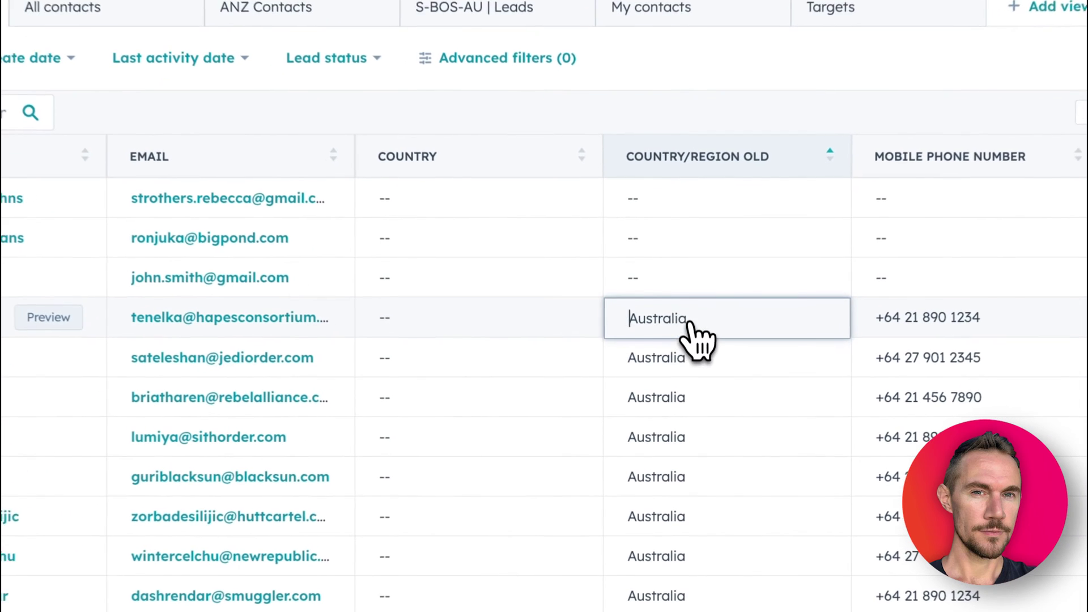
- Inspect the fourth contact's old Australia value and browse its Country choices without picking one
drag(650, 363, 657, 362)
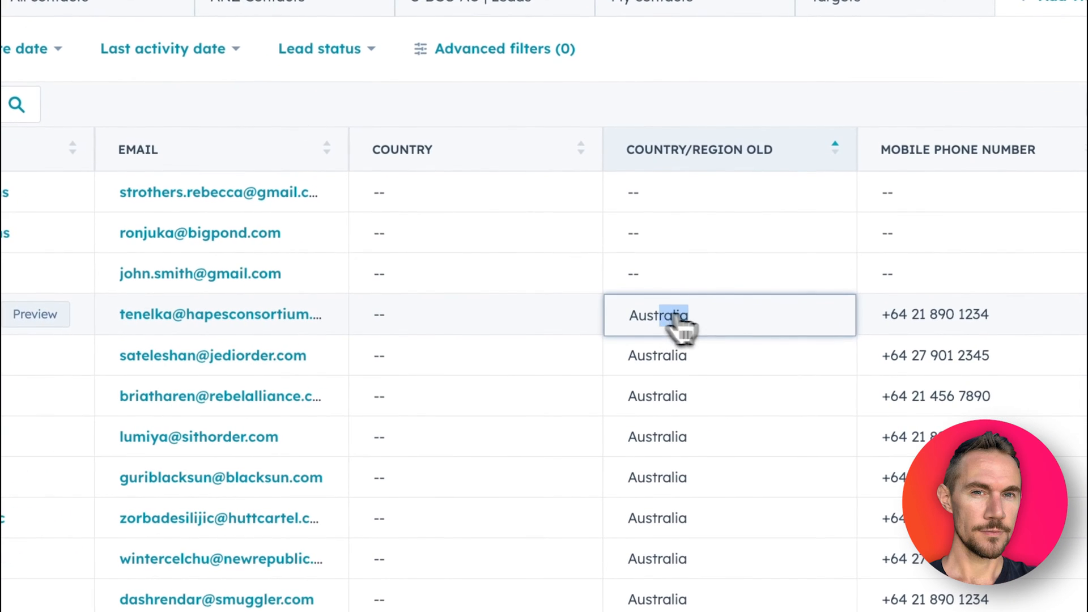
click(688, 318)
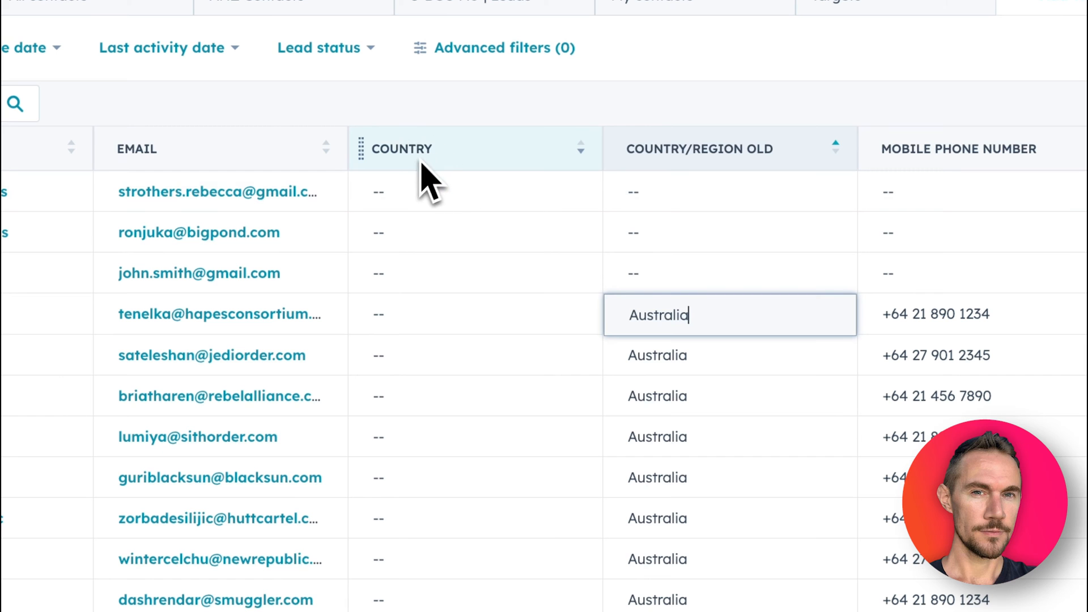
click(463, 315)
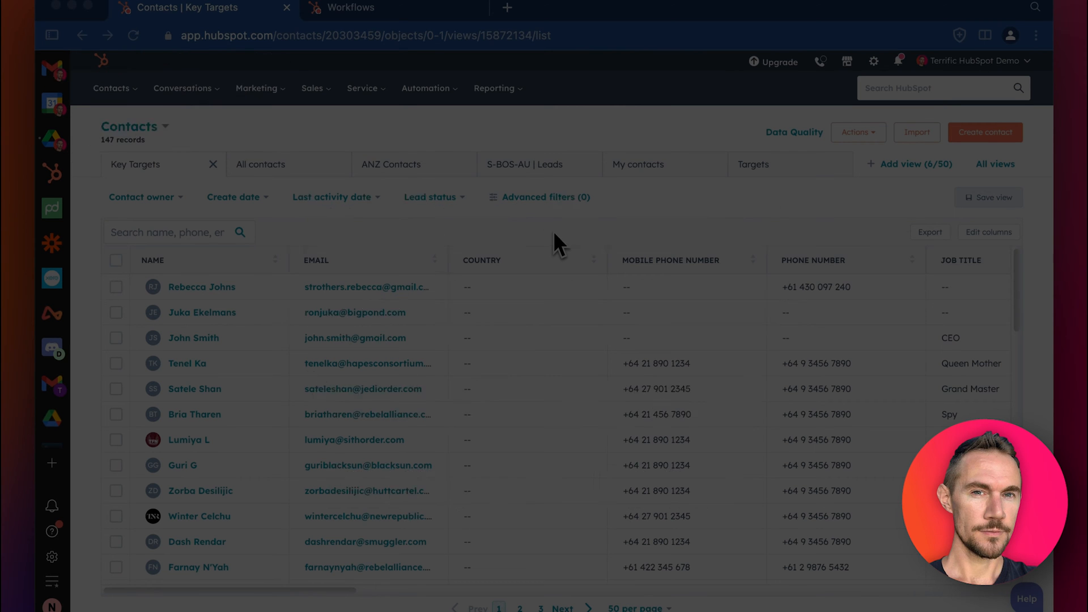
key(Escape)
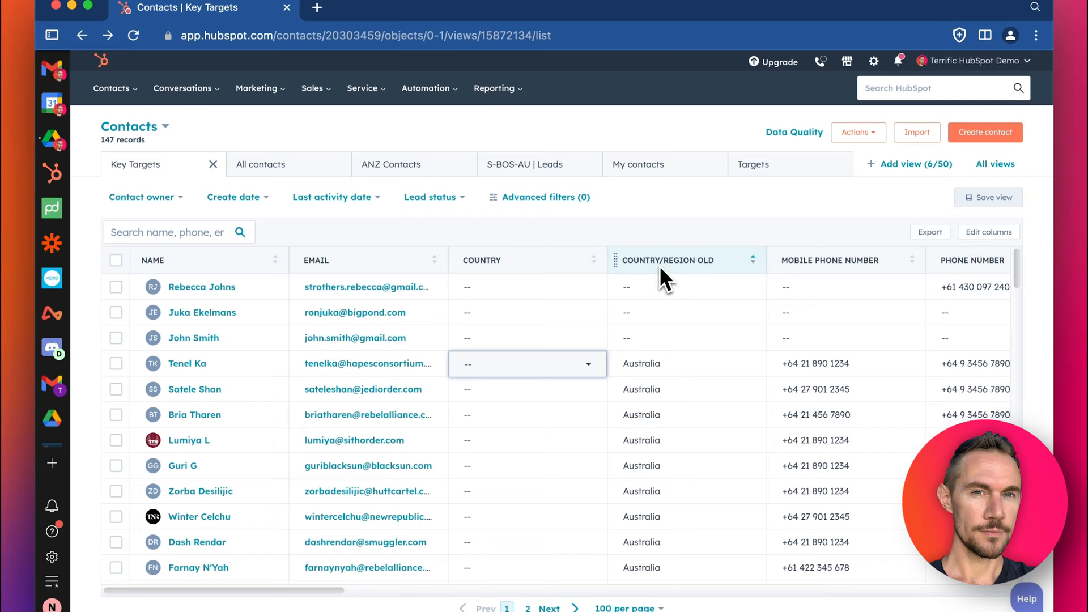
click(641, 363)
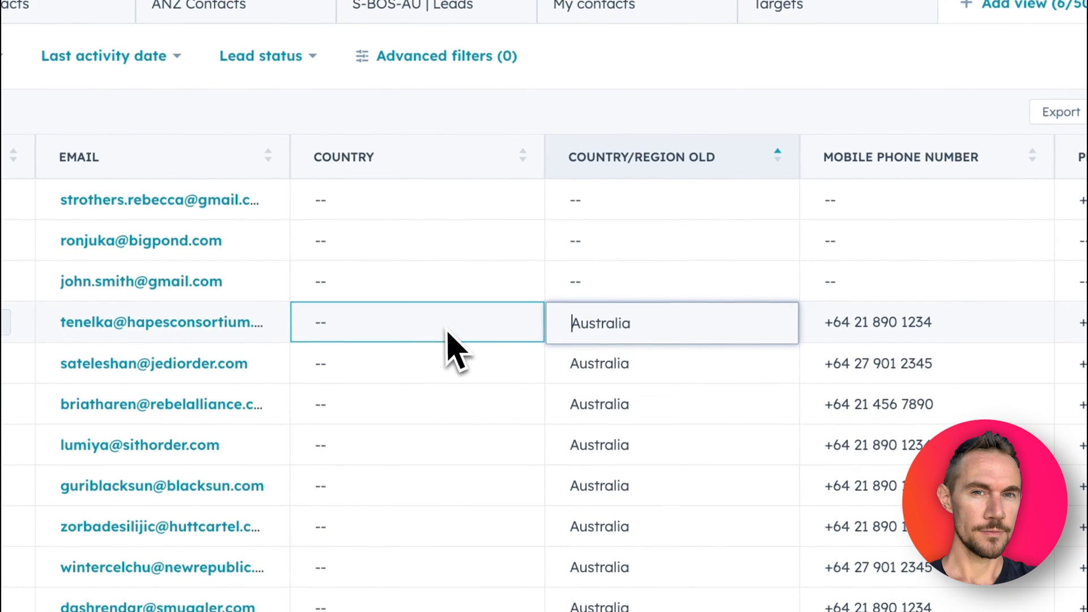
click(366, 324)
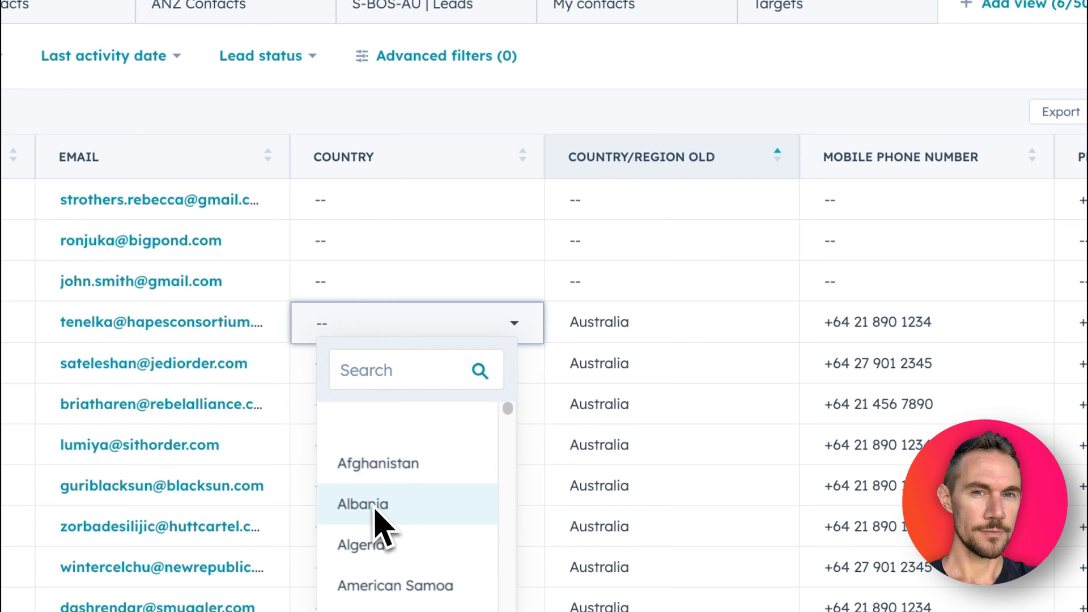
click(671, 322)
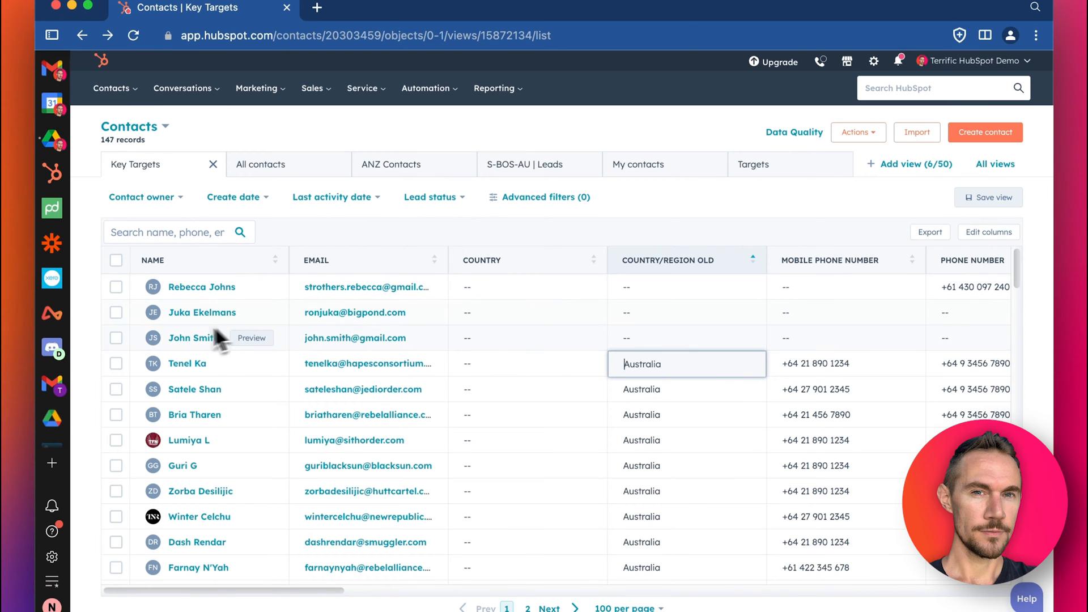
- Select the second, third and fourth contacts, start then cancel a bulk edit, and go to Automation
click(116, 312)
click(115, 338)
click(115, 363)
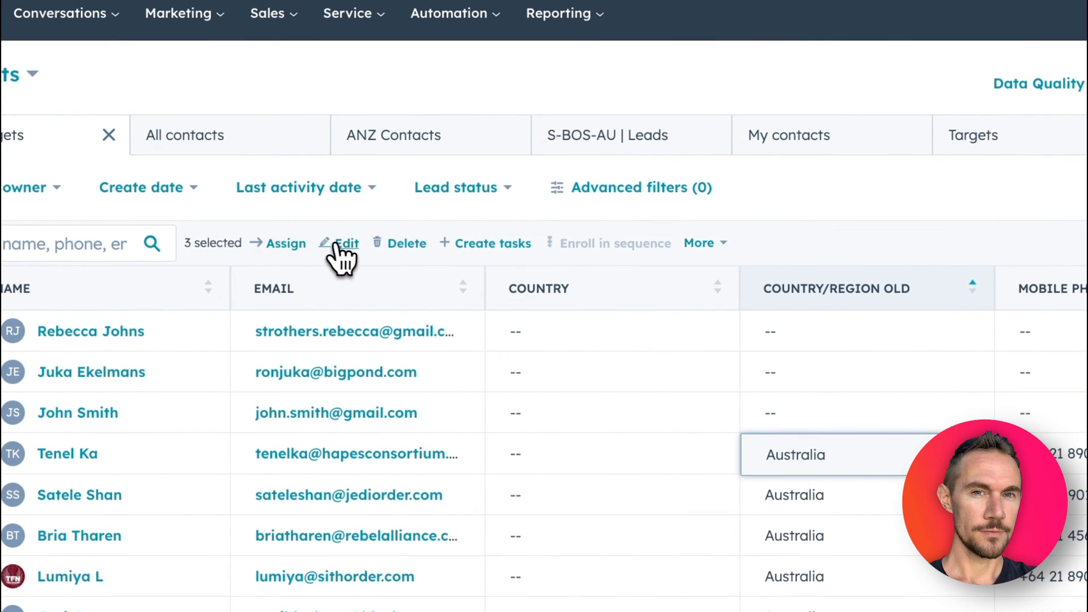
click(345, 243)
click(553, 168)
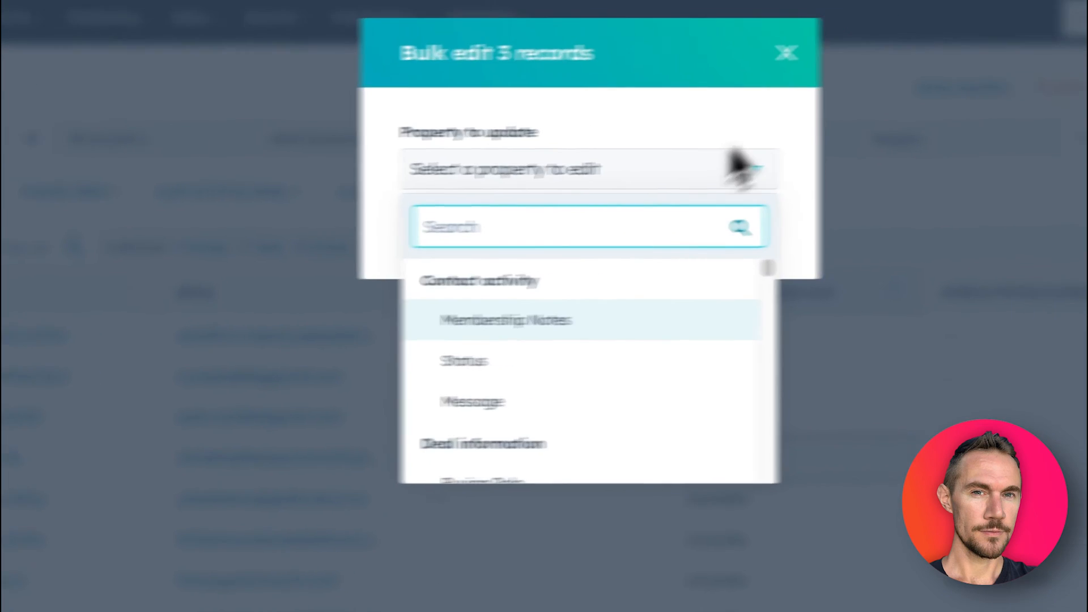
click(638, 53)
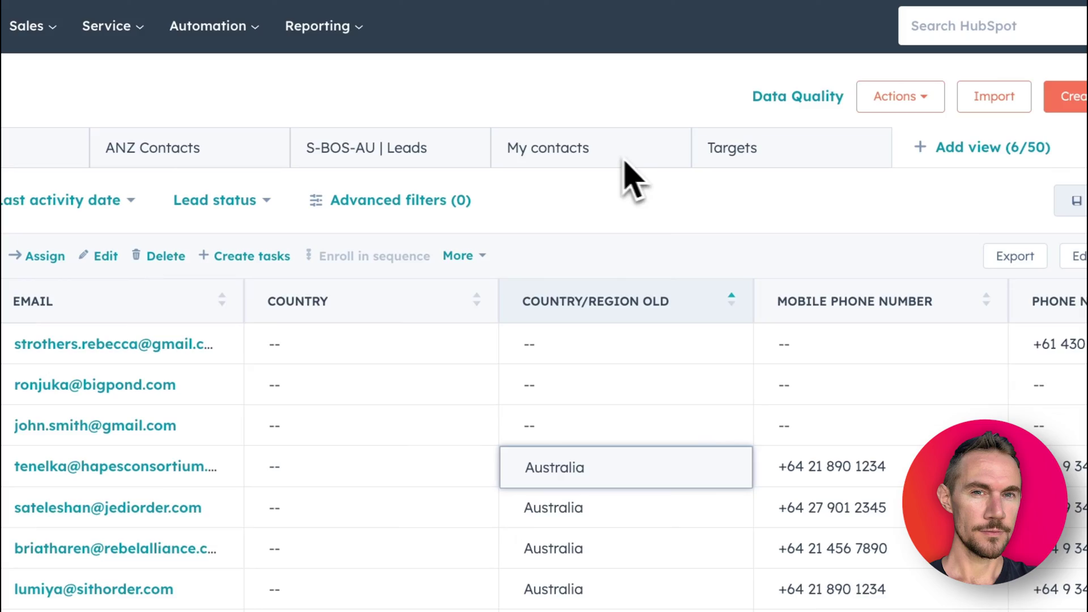
scroll(577, 408, down, 3)
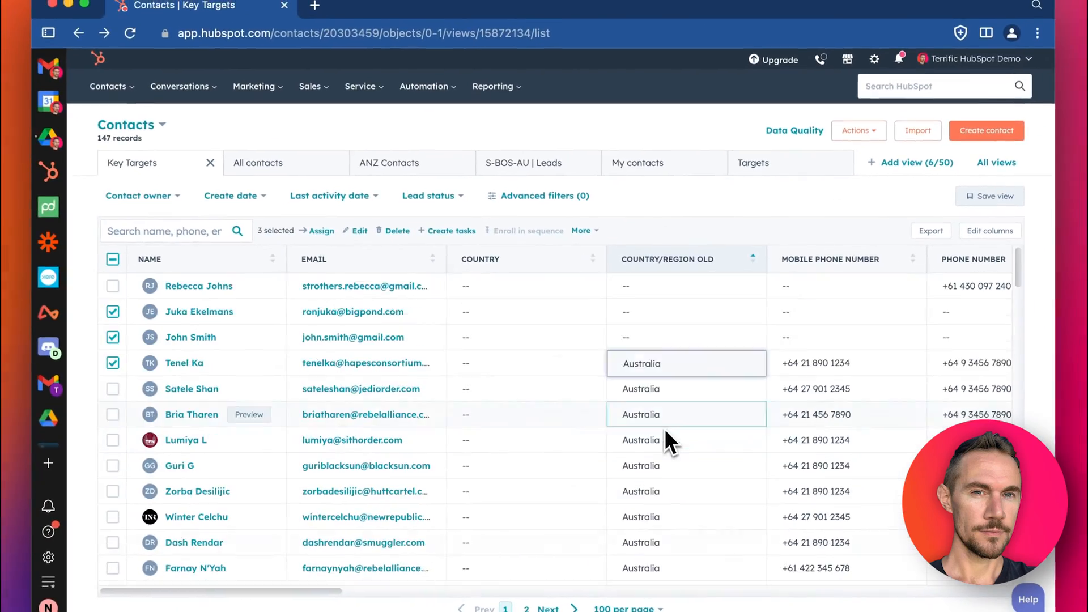
scroll(693, 435, down, 5)
scroll(690, 426, up, 8)
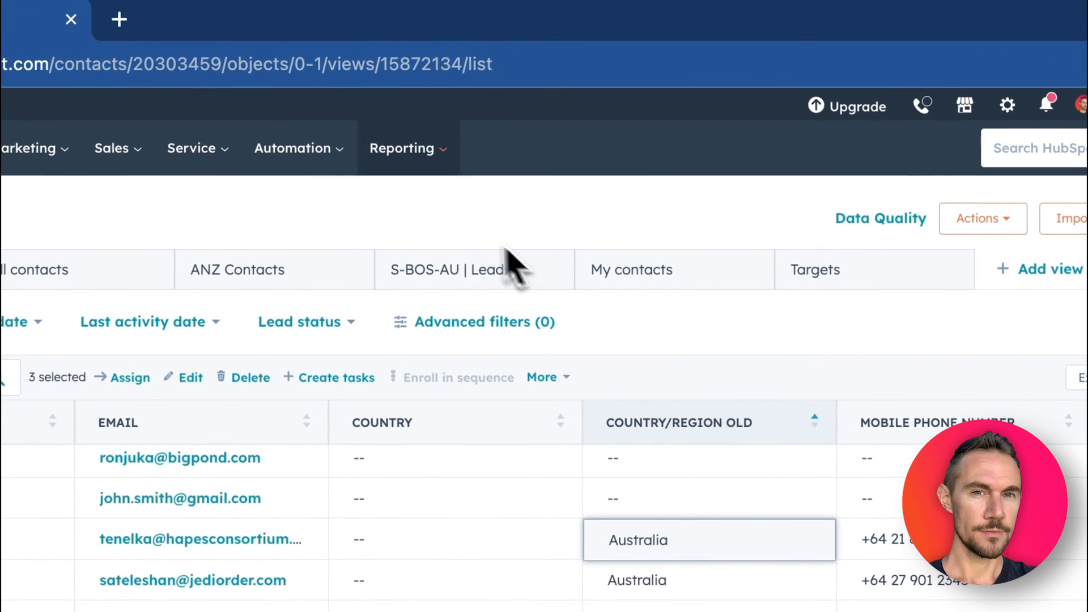
click(302, 144)
- View the 'Admin | Copy Country Old to Country Dropdown Property' workflow branches and return to the list
click(335, 245)
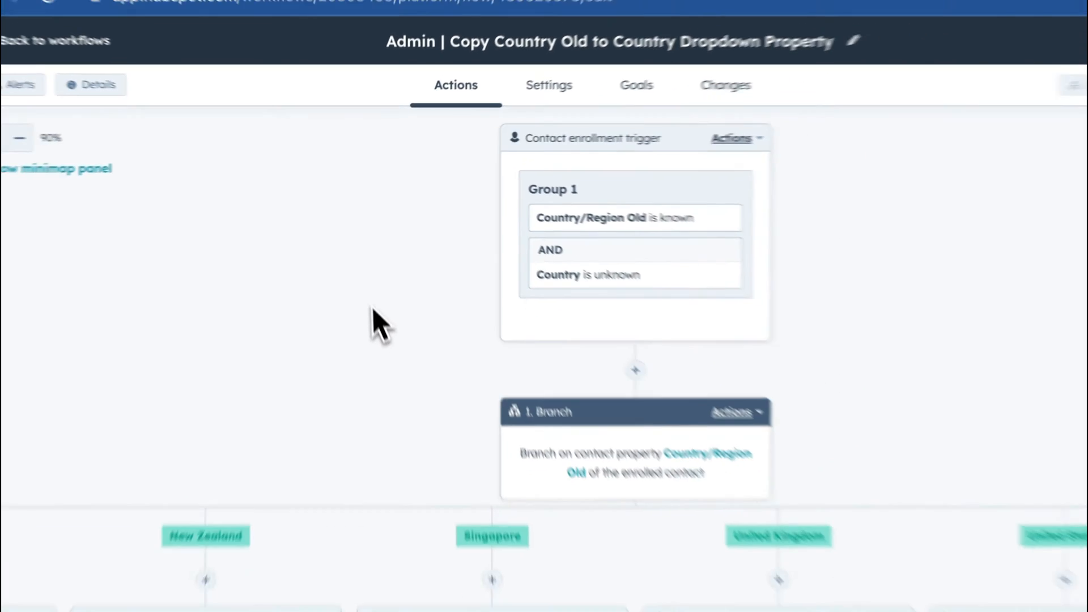
scroll(376, 291, down, 5)
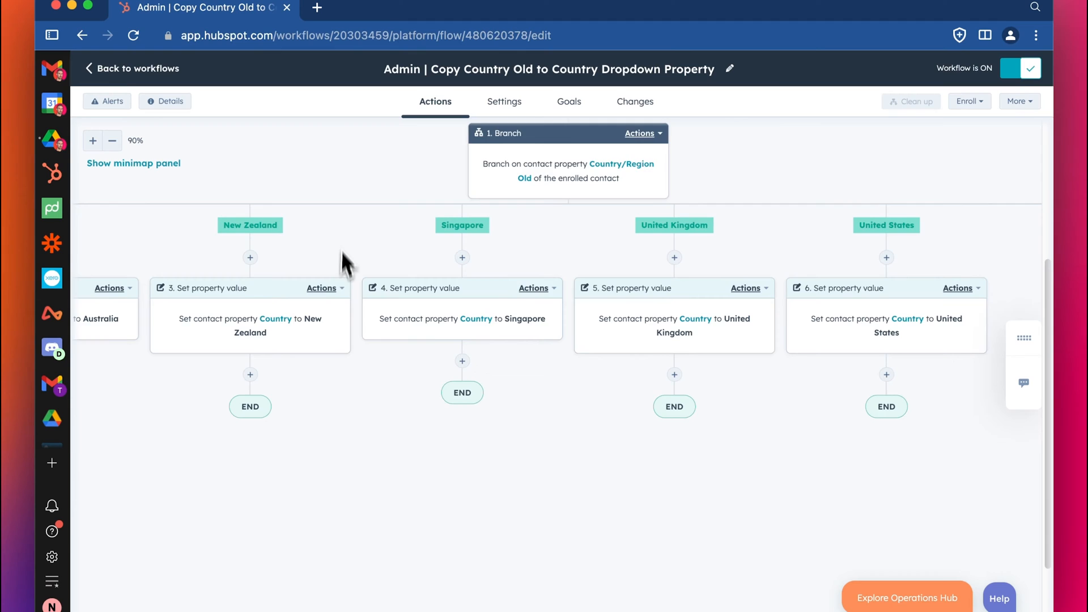
scroll(336, 256, up, 5)
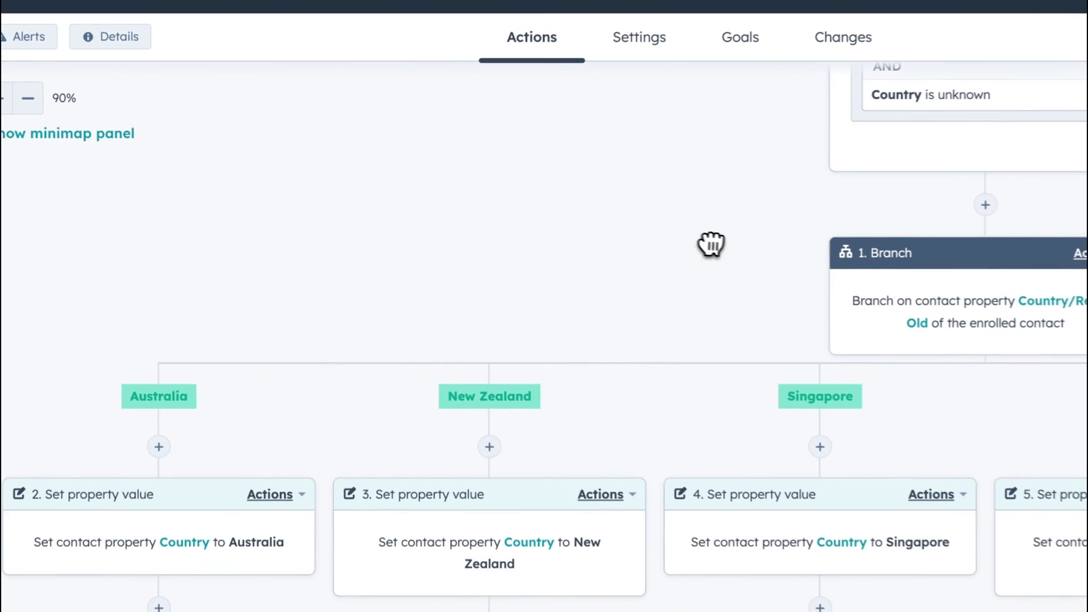
mouse_move(710, 244)
mouse_down()
mouse_move(416, 247)
mouse_move(447, 357)
mouse_up()
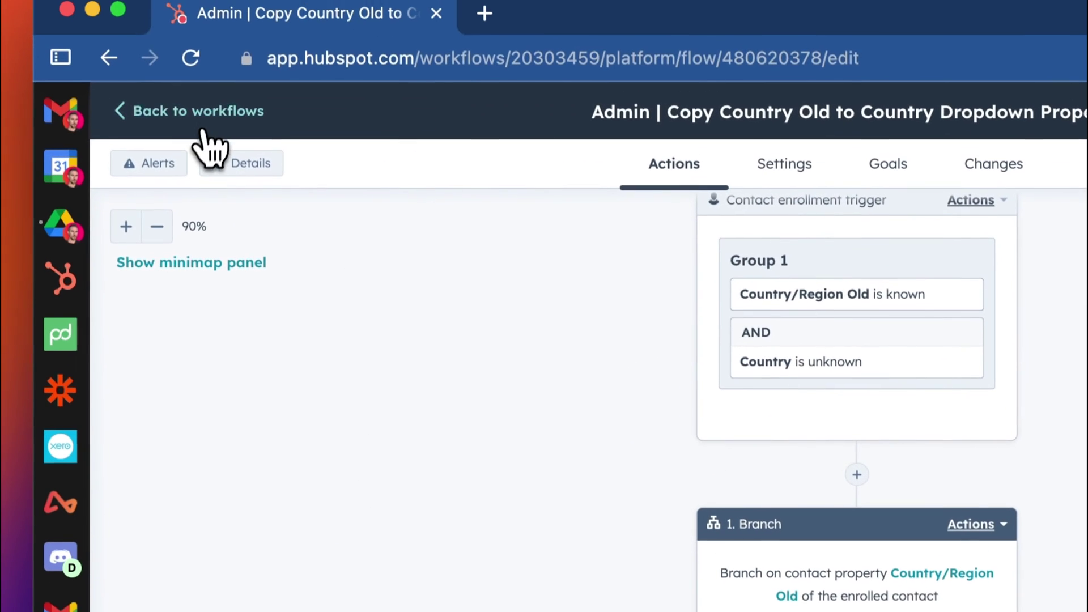
click(211, 132)
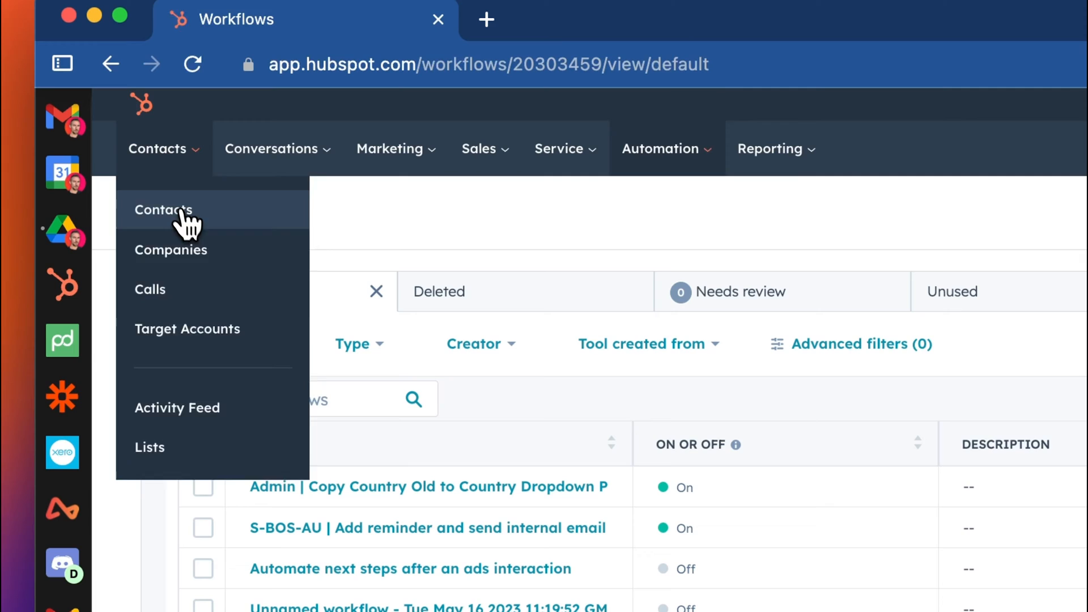
- Back in Contacts, set the fourth contact's Country dropdown to Australia matching its old value
click(163, 209)
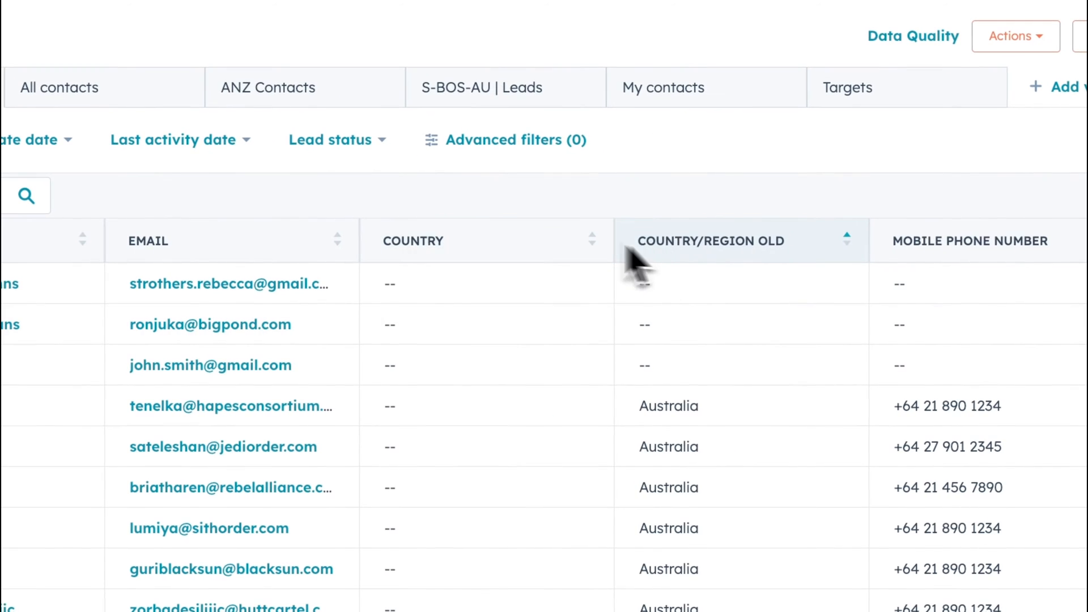
click(583, 407)
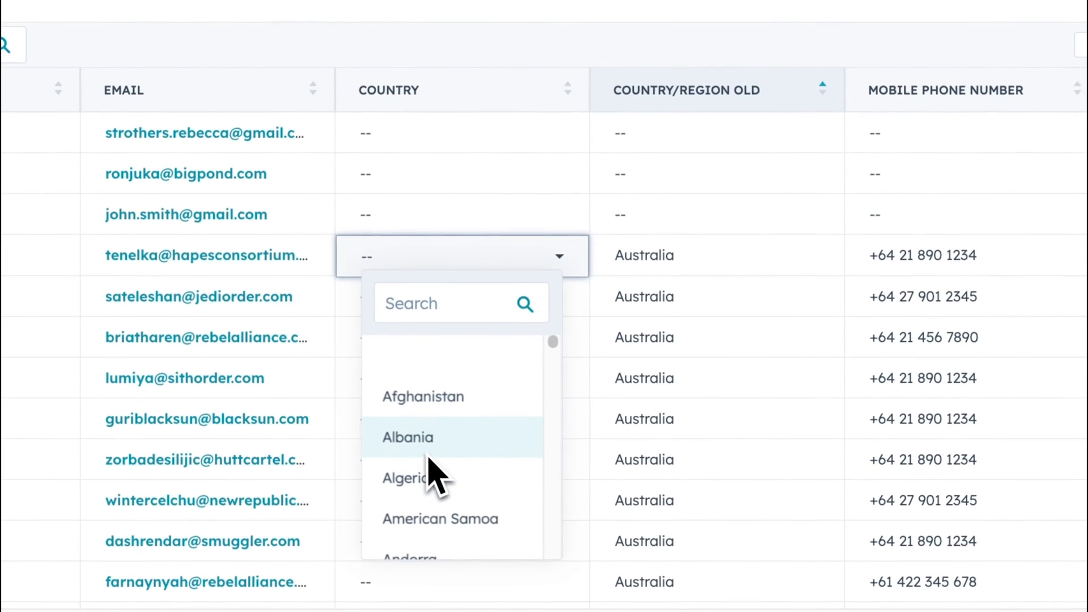
double_click(653, 405)
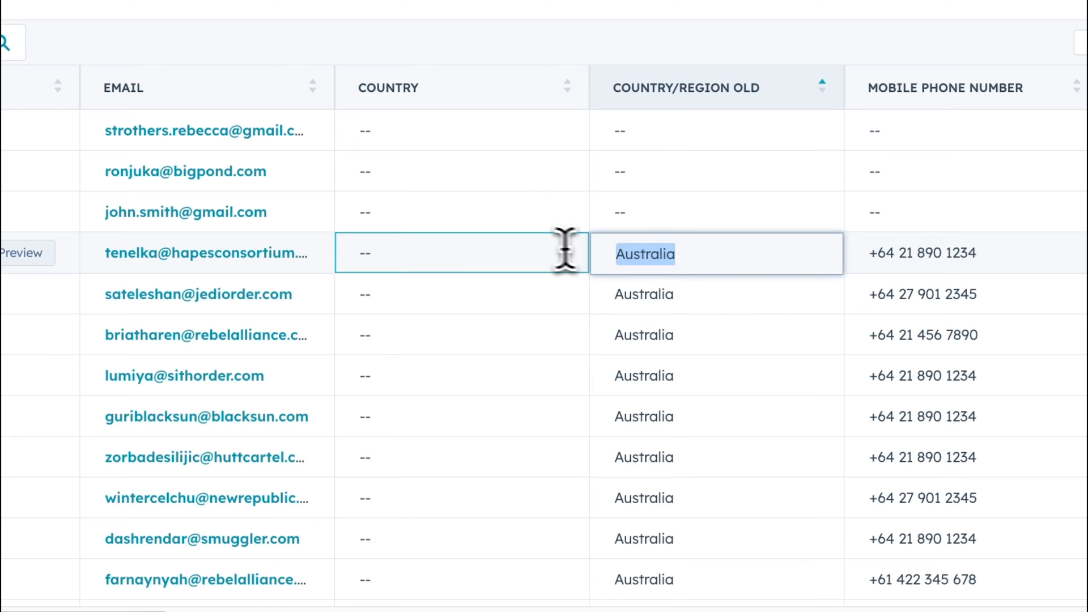
click(448, 254)
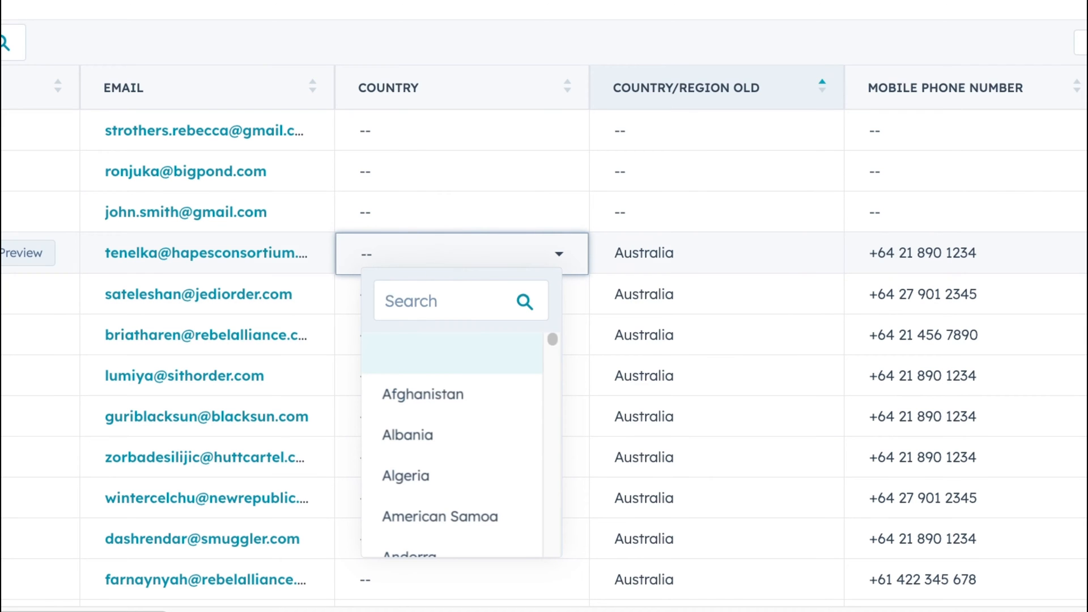
scroll(459, 434, down, 2)
scroll(463, 459, down, 2)
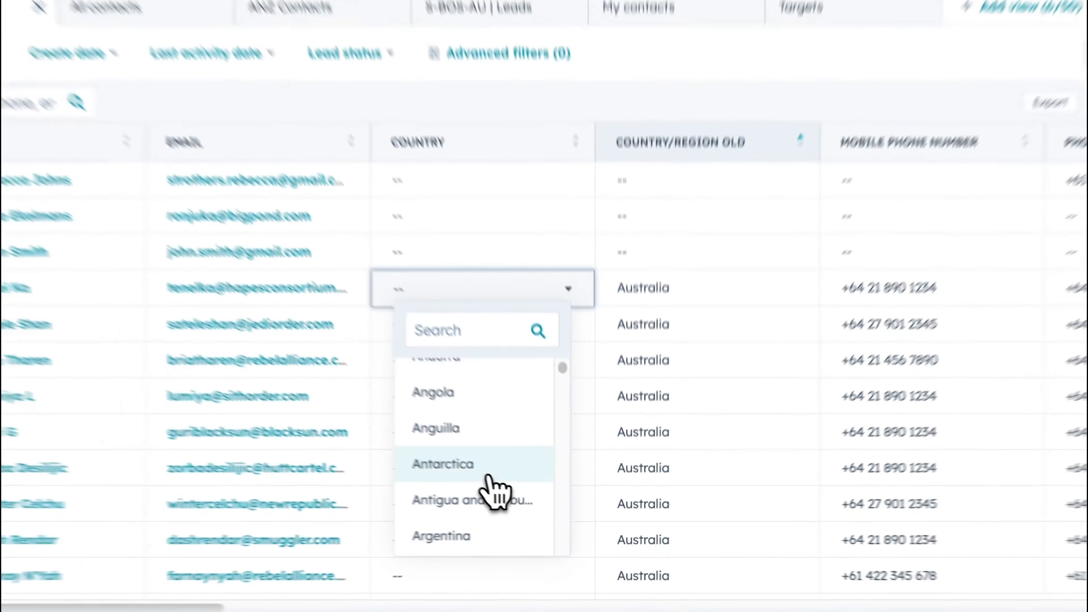
scroll(496, 491, down, 2)
scroll(527, 510, down, 2)
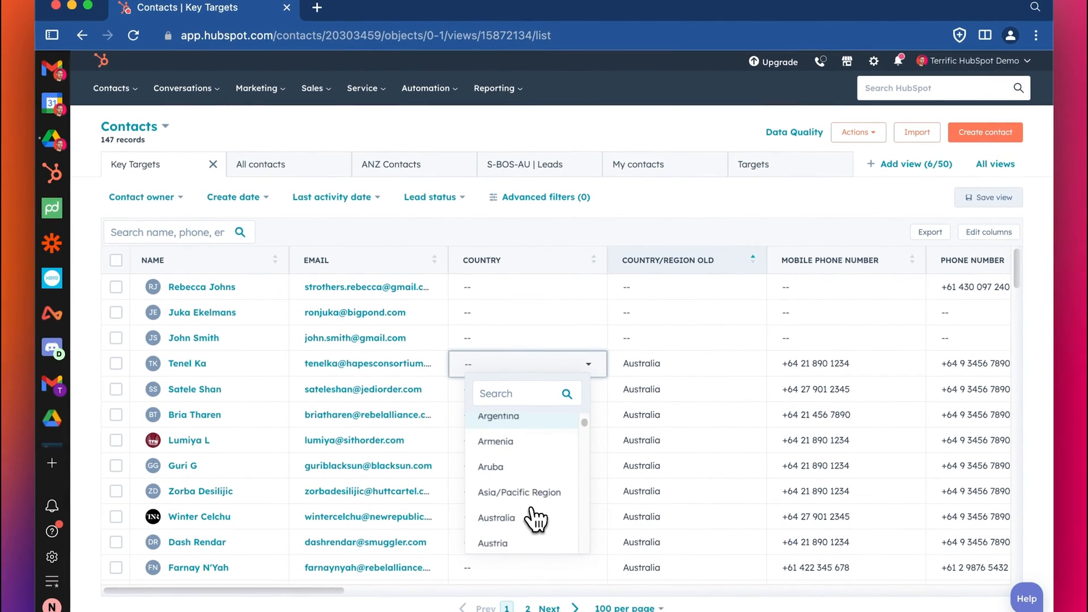
click(497, 517)
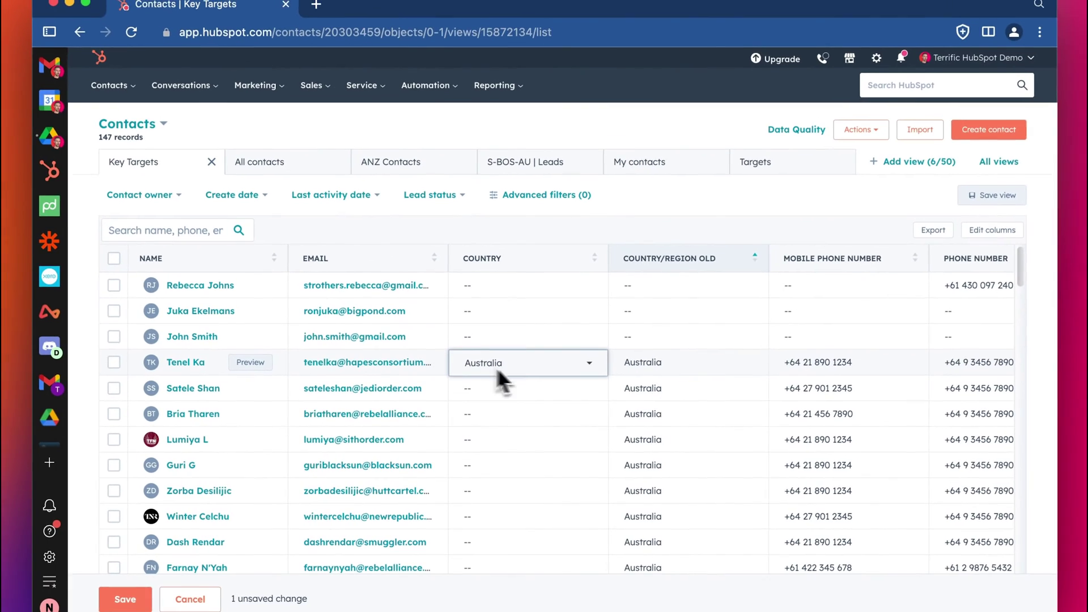
click(656, 364)
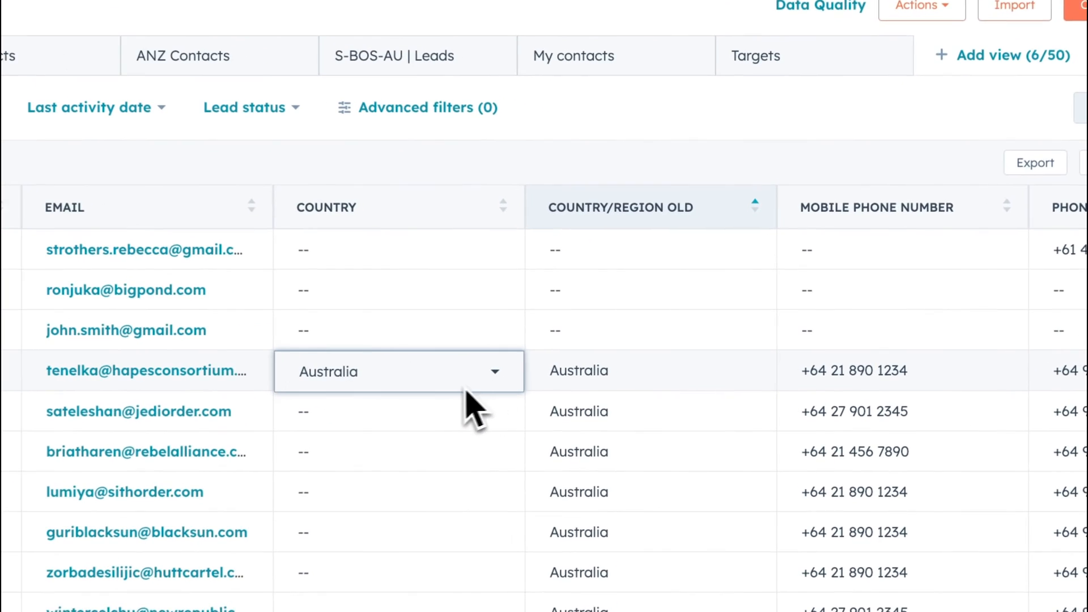
- Reset that contact's Country back to the empty option
click(473, 371)
click(442, 501)
click(645, 310)
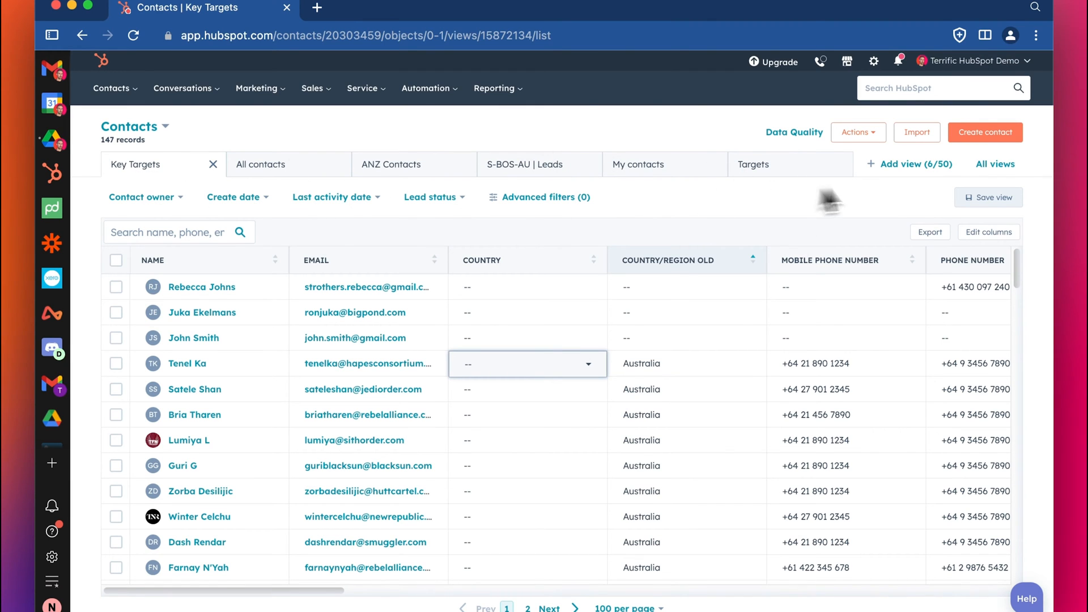
mouse_move(289, 371)
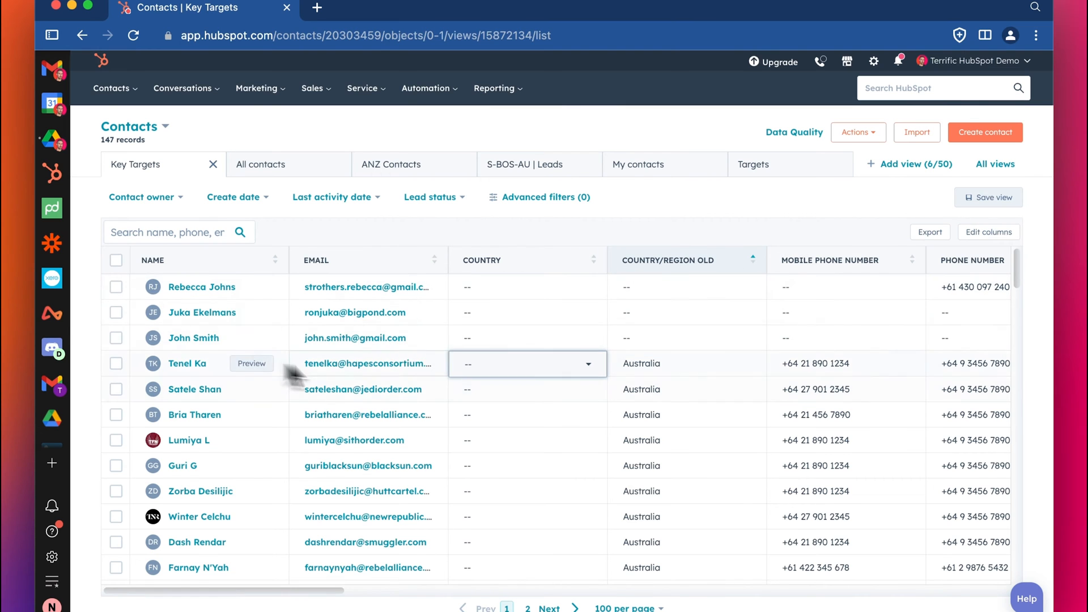
scroll(465, 376, down, 1)
scroll(535, 340, up, 1)
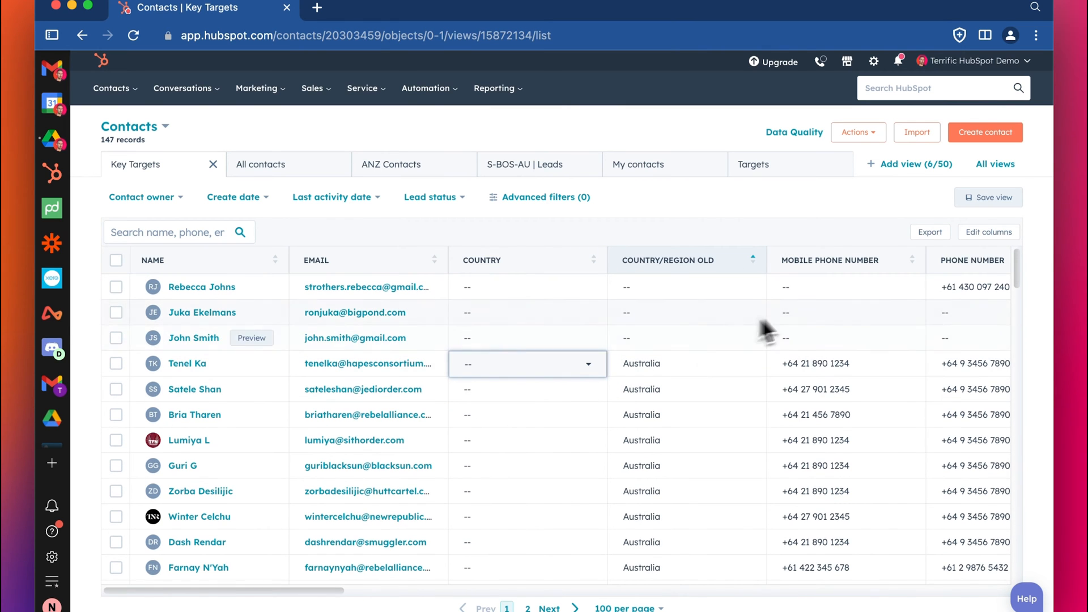
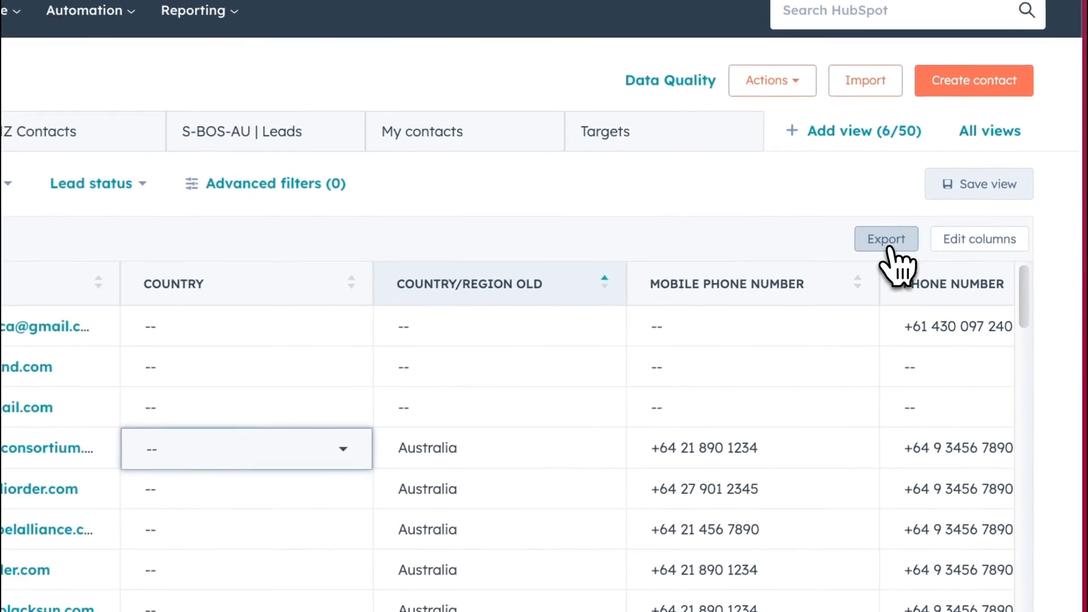
- Configure the Key Targets export as XLSX with only the view's properties for the 147 rows
click(930, 233)
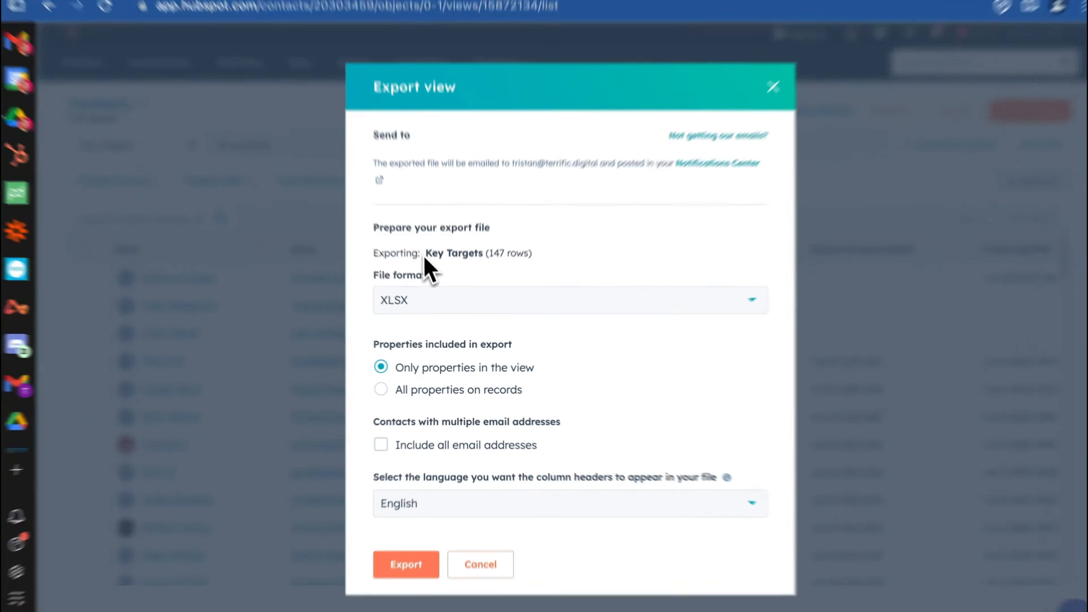
drag(428, 263, 529, 263)
click(540, 272)
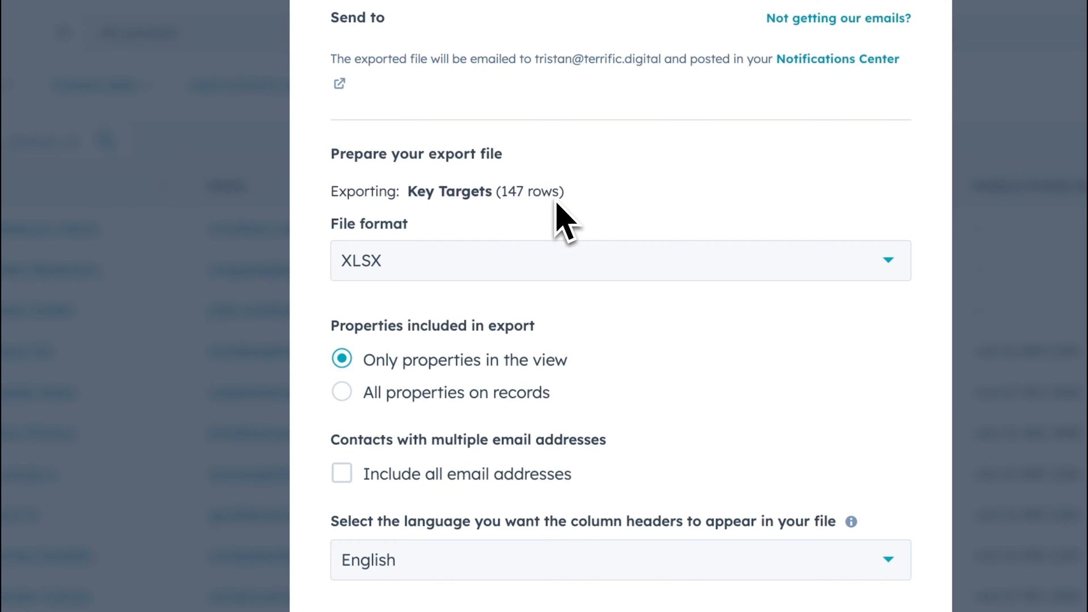
click(456, 270)
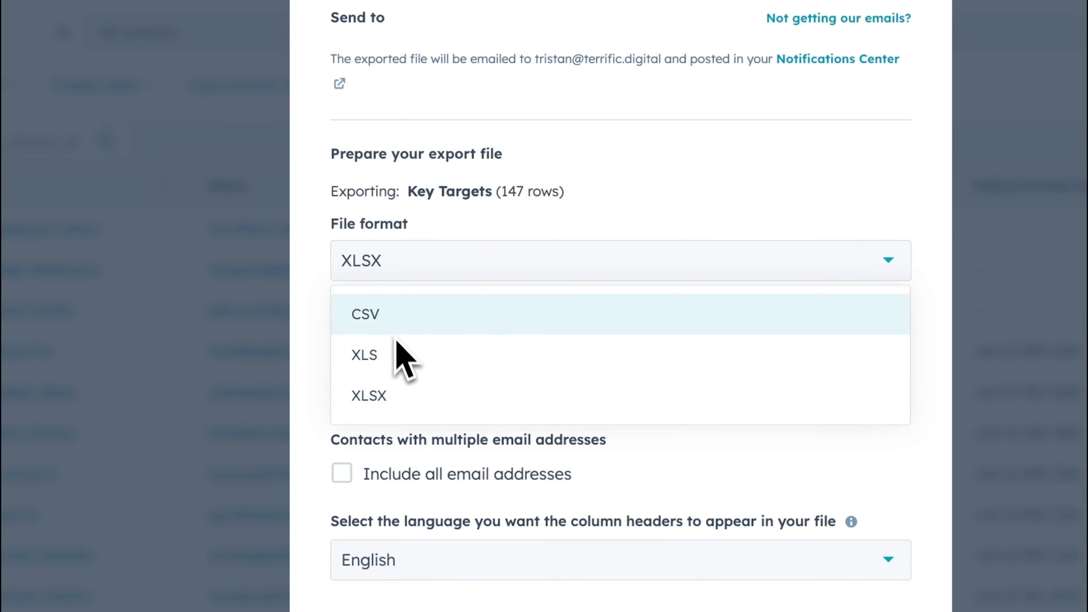
click(541, 247)
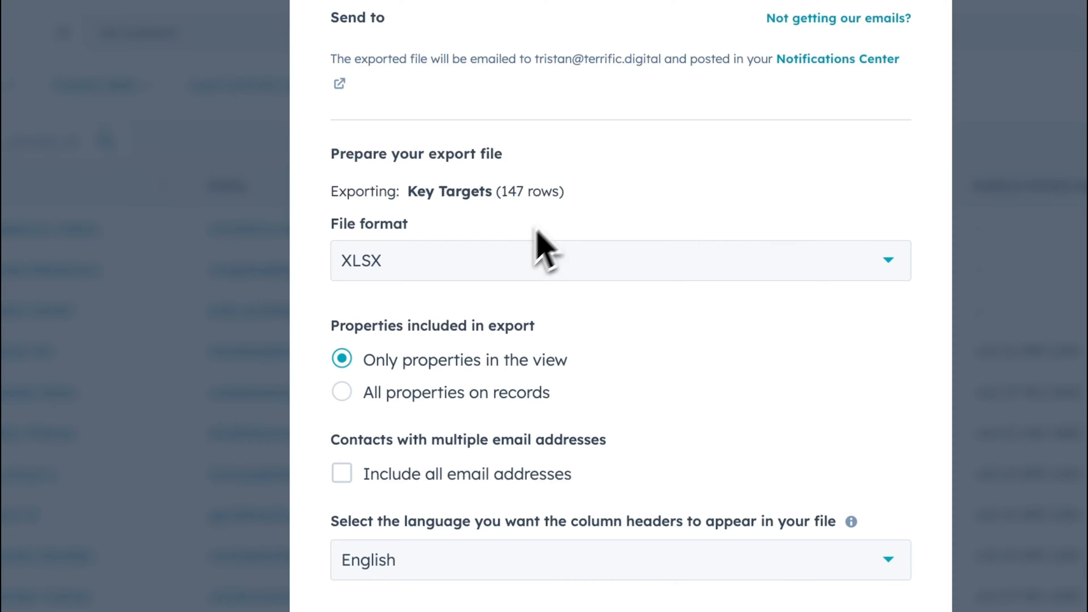
click(424, 271)
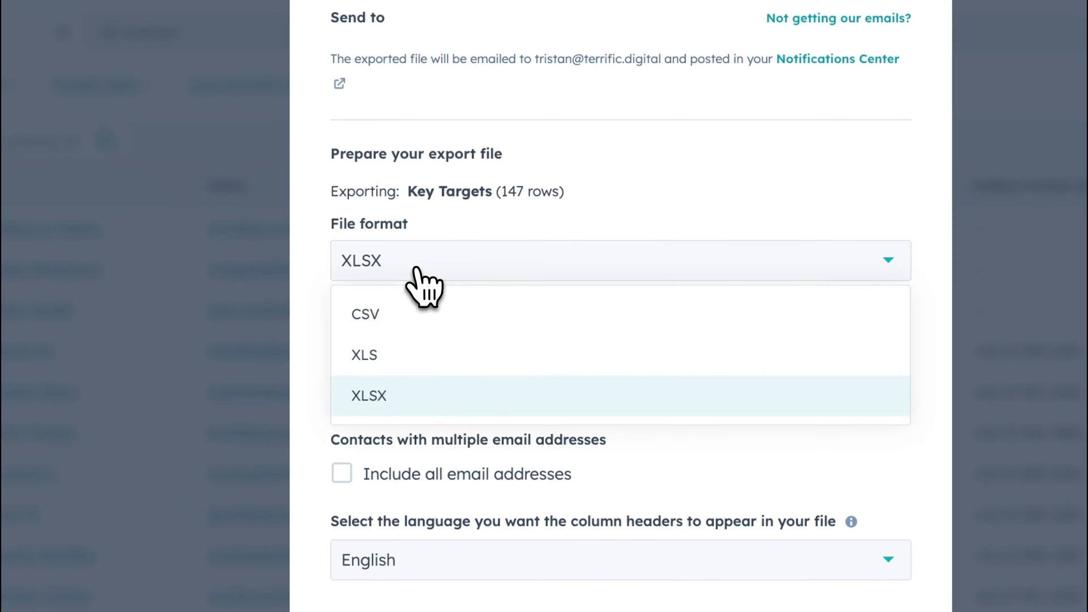
click(553, 315)
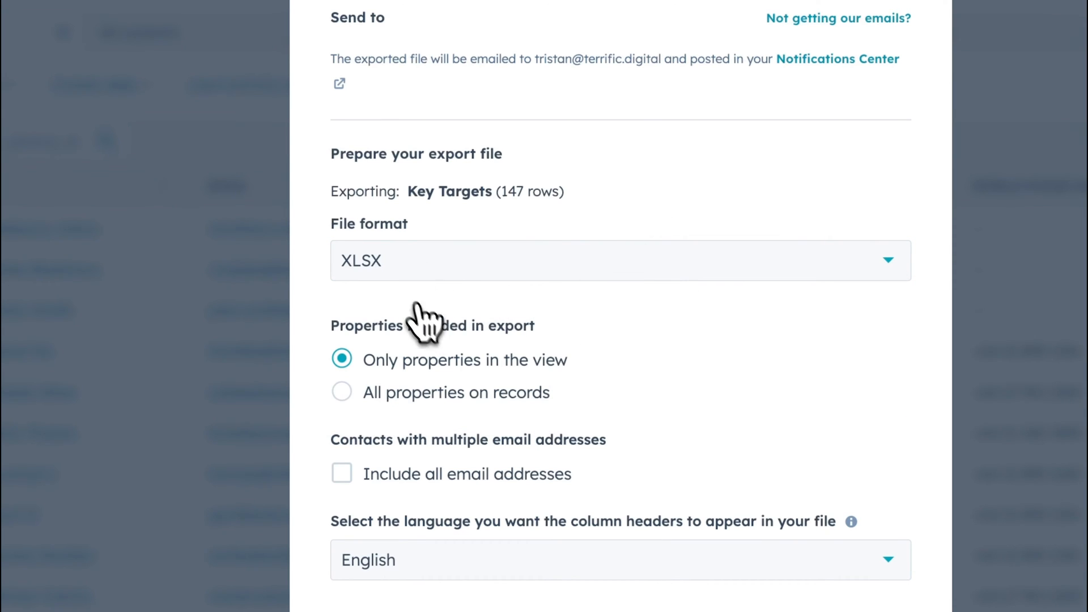
click(374, 260)
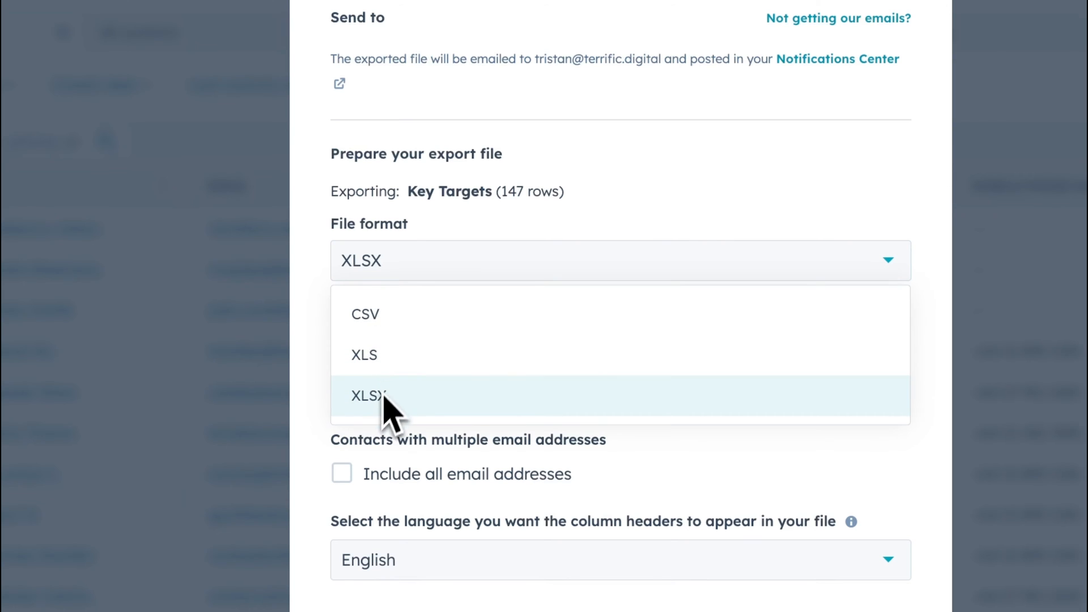
click(573, 272)
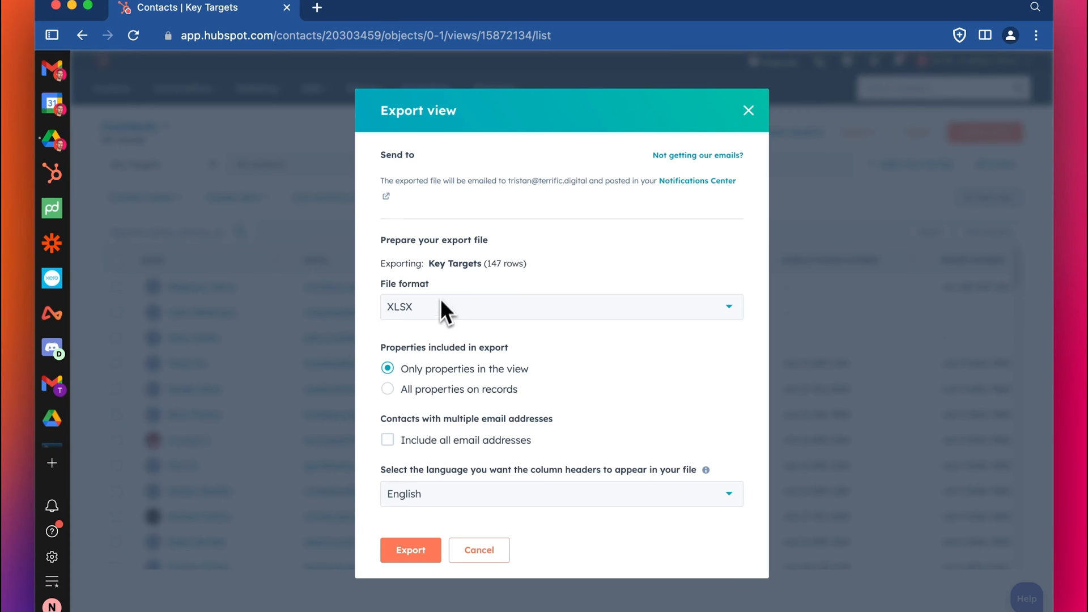
- Start the Key Targets export and track it on the import and export page
click(411, 548)
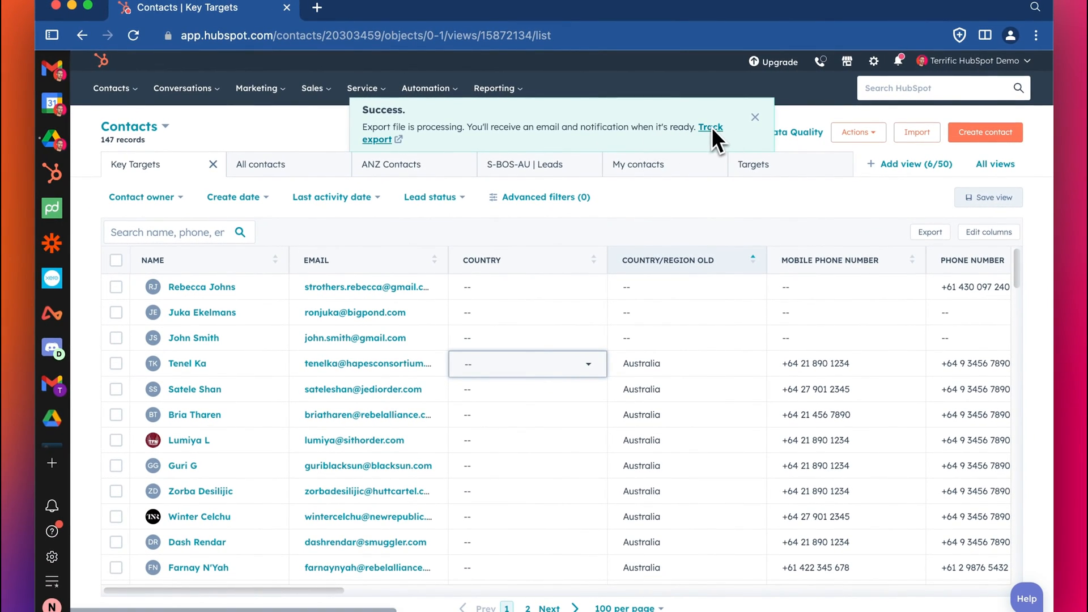
click(710, 127)
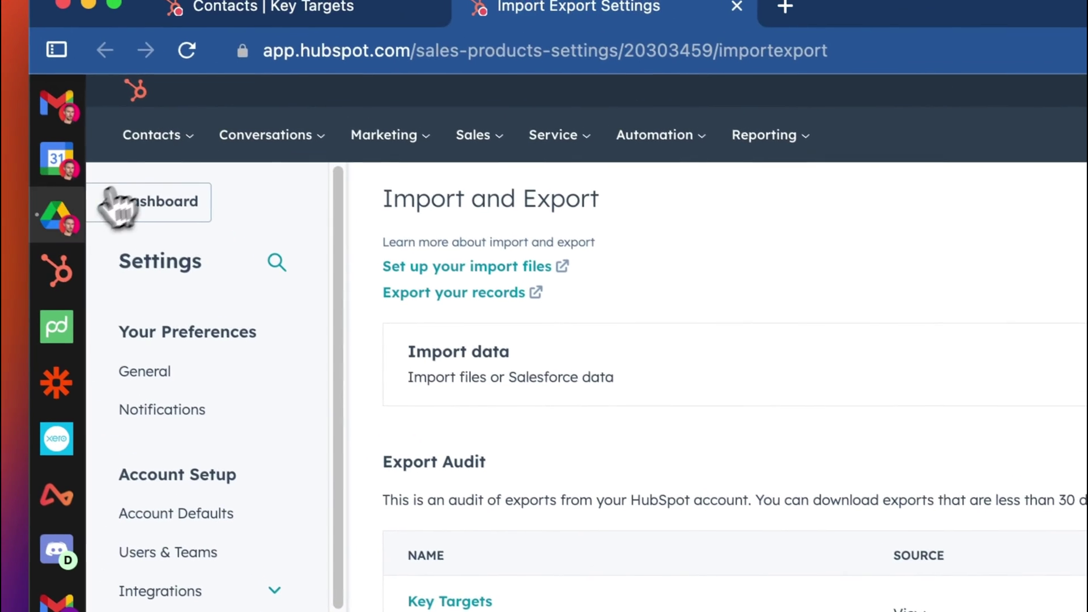
- Upload the exported Key Targets xlsx into the Hubport Exports/Imports Drive folder
click(109, 207)
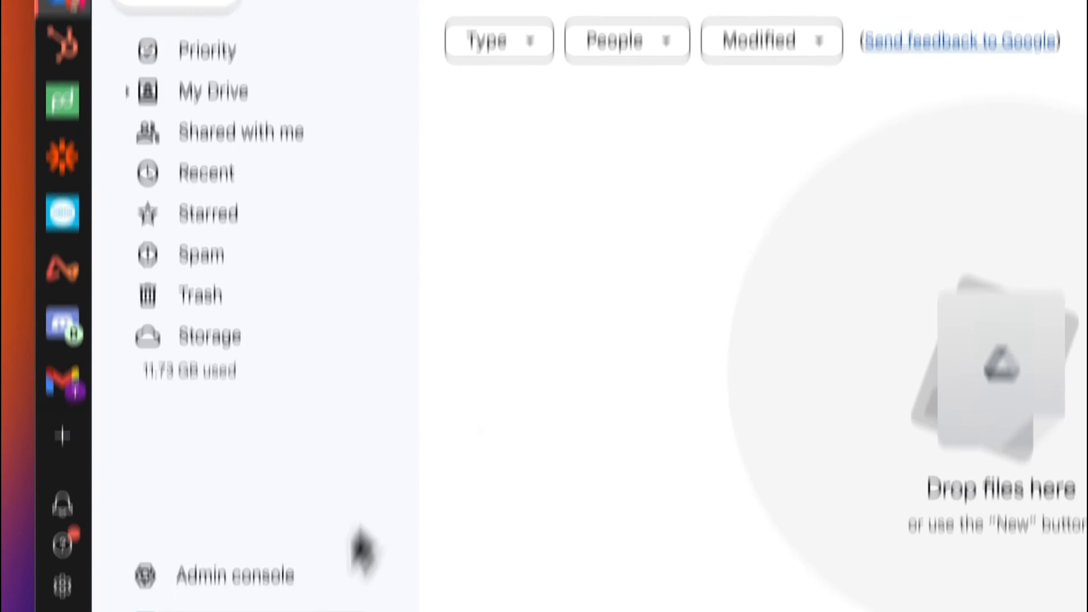
drag(357, 561, 765, 358)
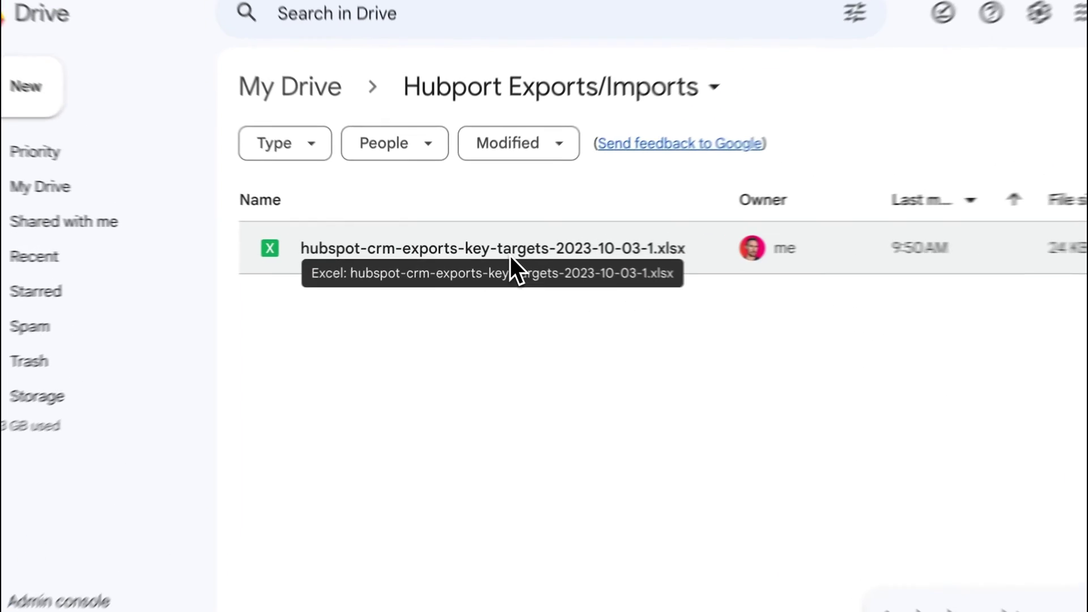
right_click(510, 256)
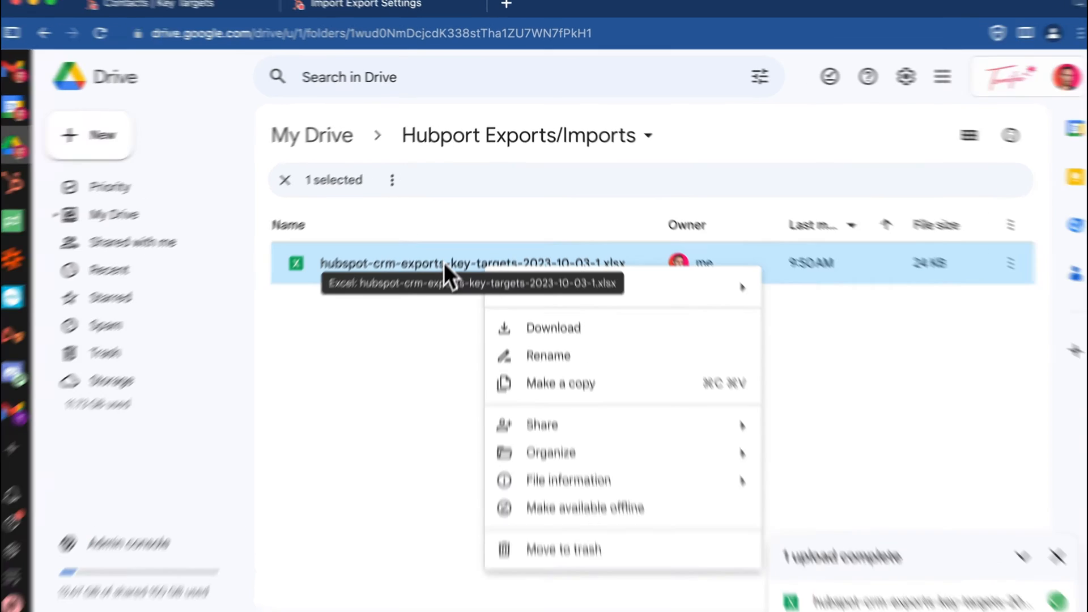
- Open the export in Sheets and duplicate the Key Targets sheet
double_click(450, 253)
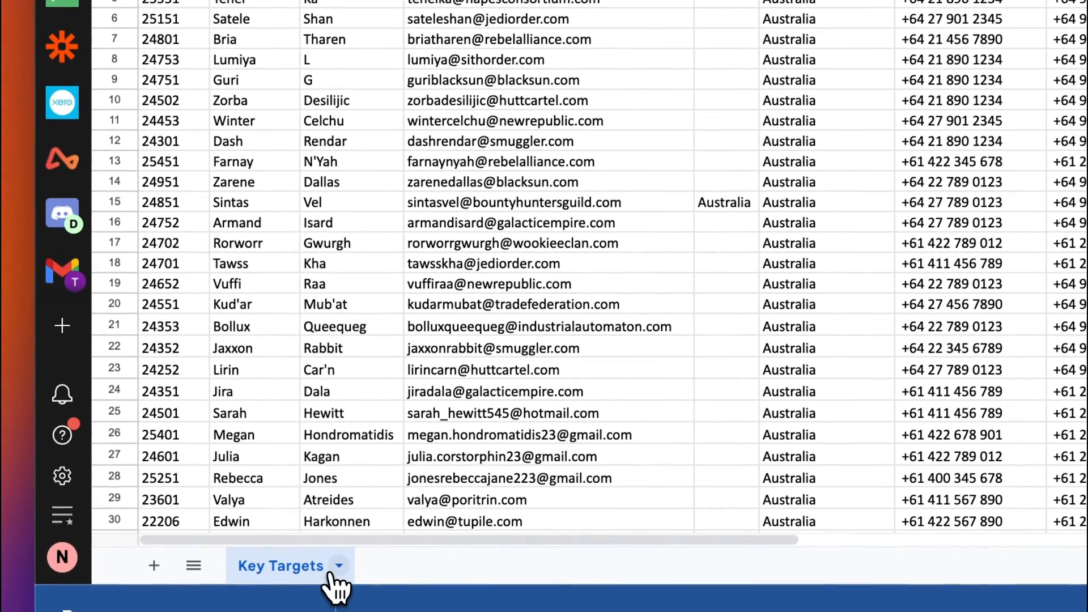
right_click(336, 565)
click(272, 278)
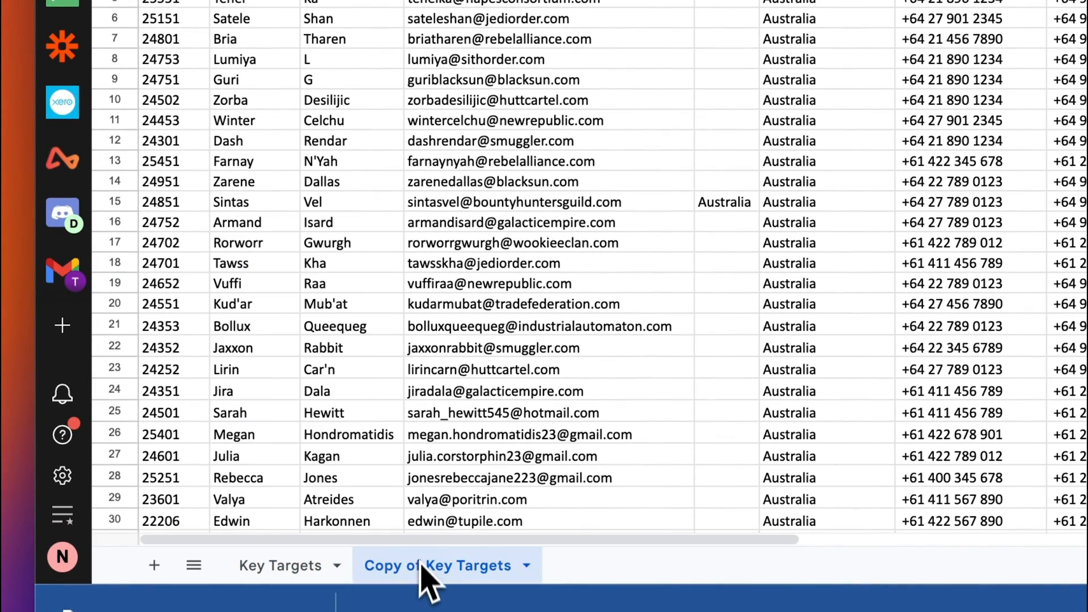
text(Imp)
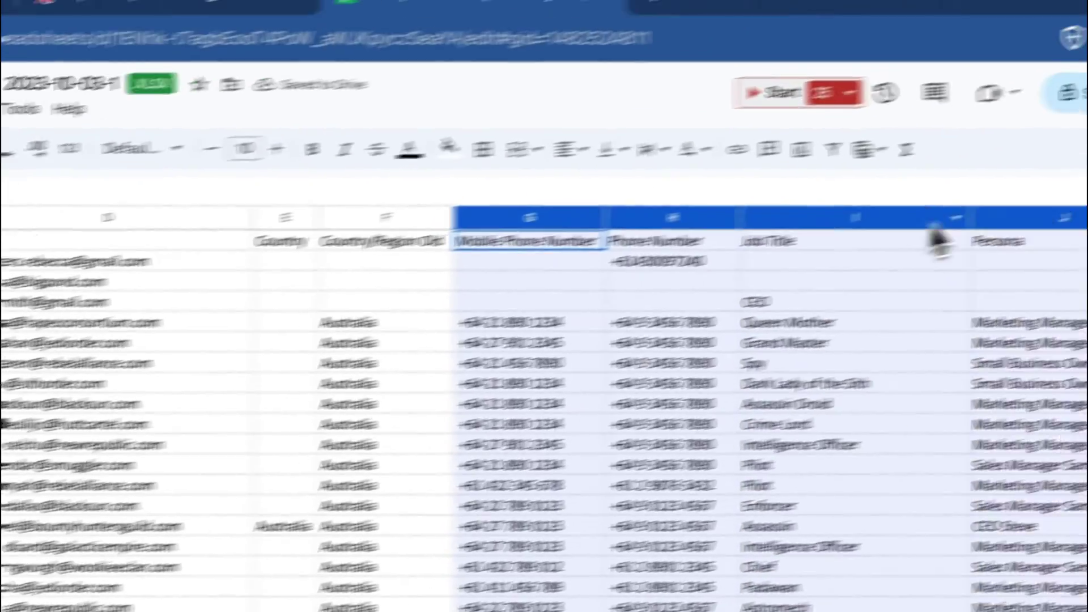
scroll(743, 255, right, 10)
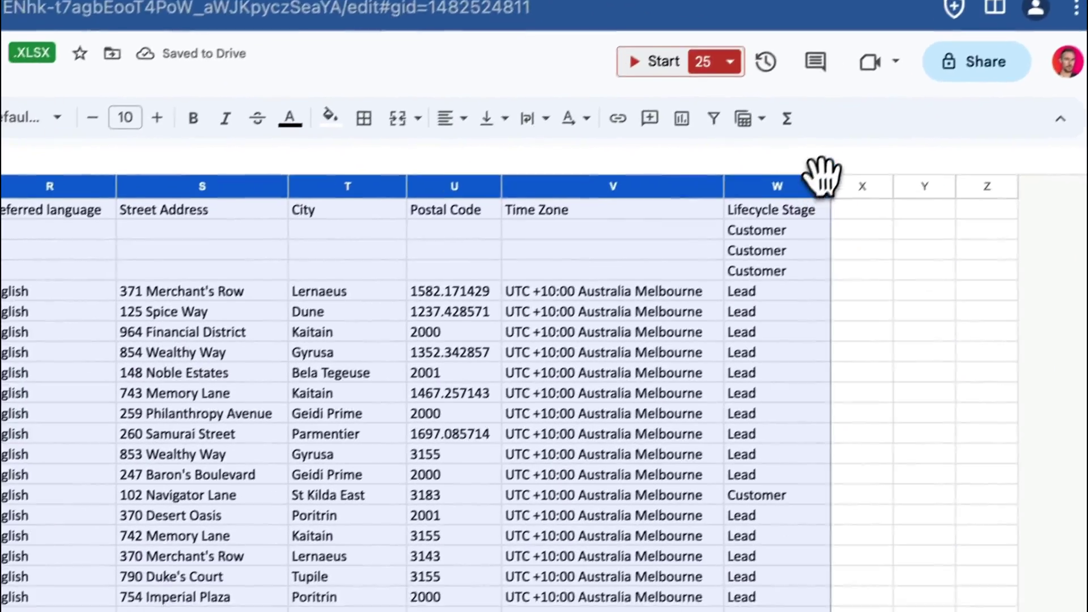
- Delete columns G through W, leaving Country/Region Old as the last column
right_click(778, 186)
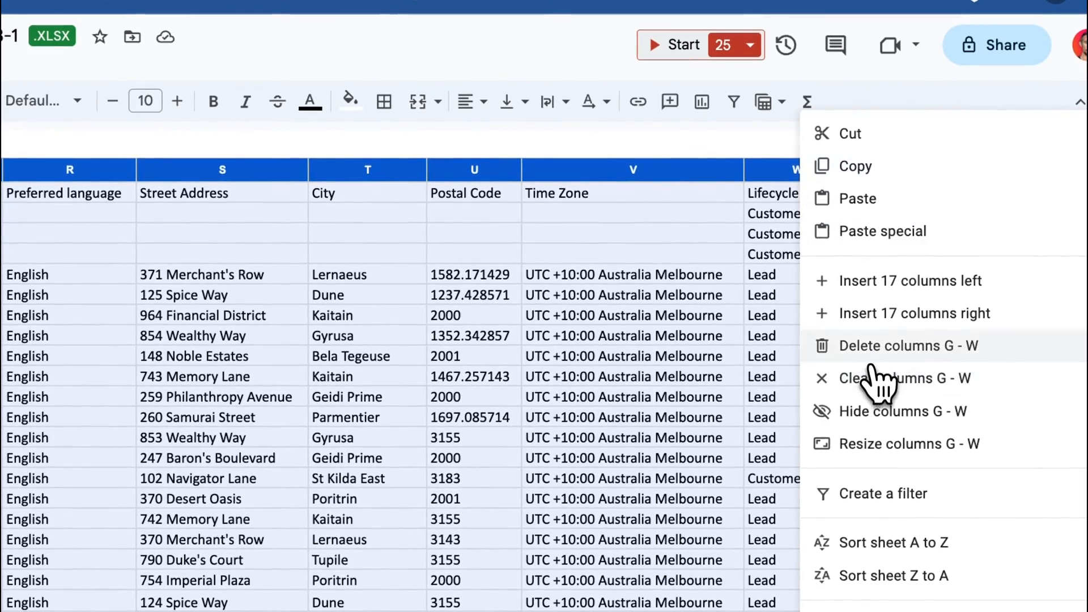
click(901, 347)
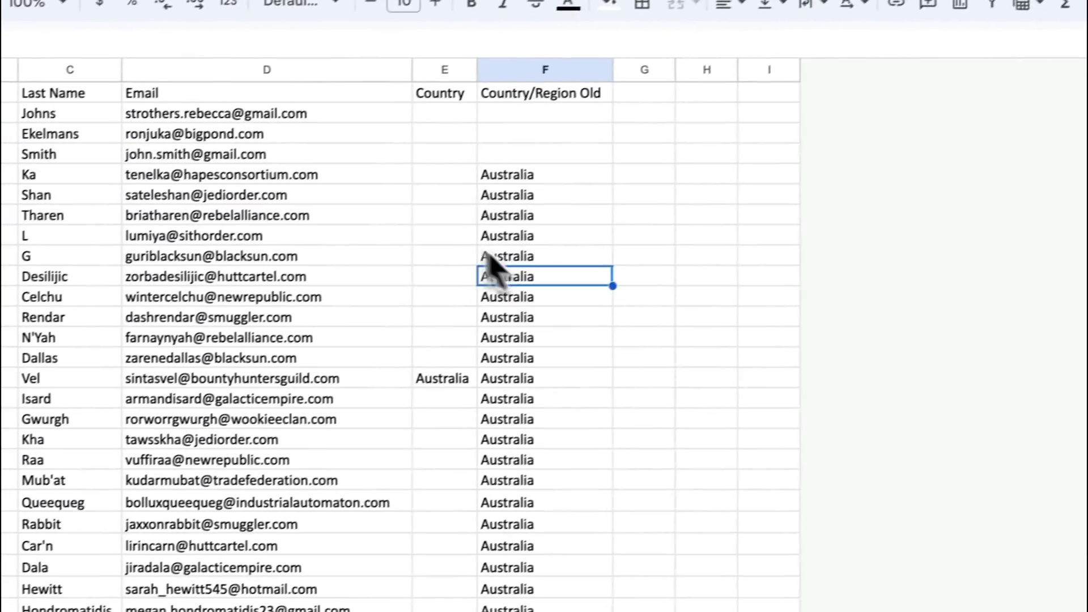
click(566, 125)
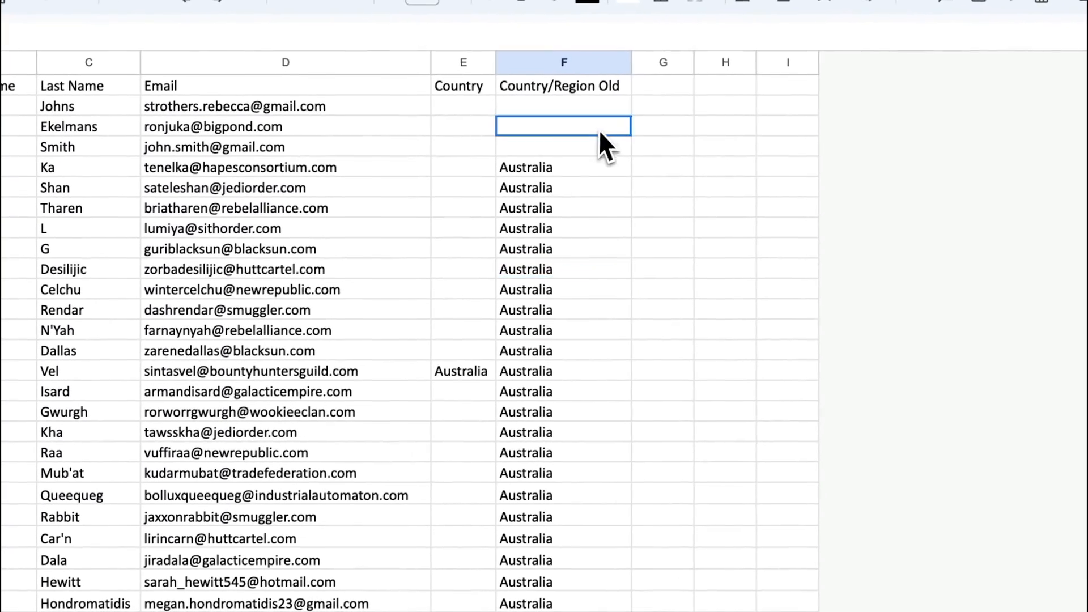
click(561, 85)
click(460, 85)
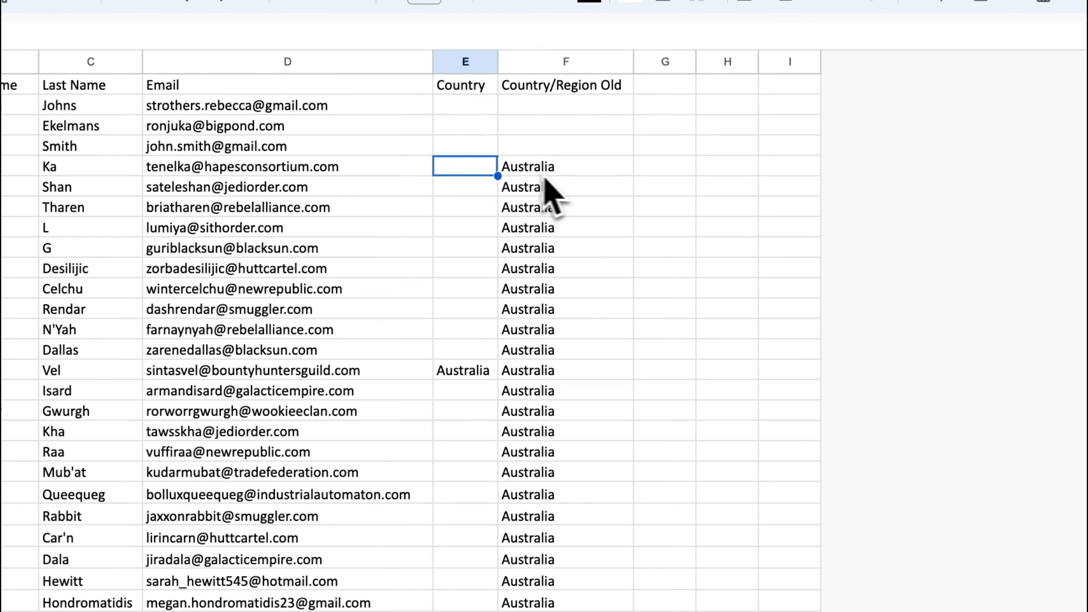
- Copy the Australia values from Country/Region Old into the Country column
drag(544, 166, 582, 548)
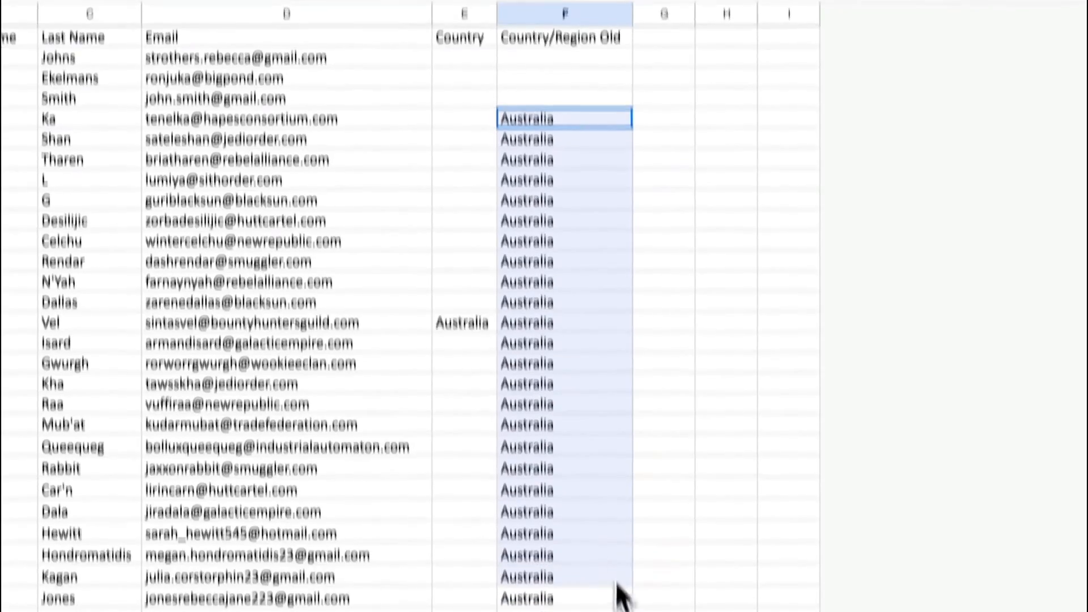
click(460, 423)
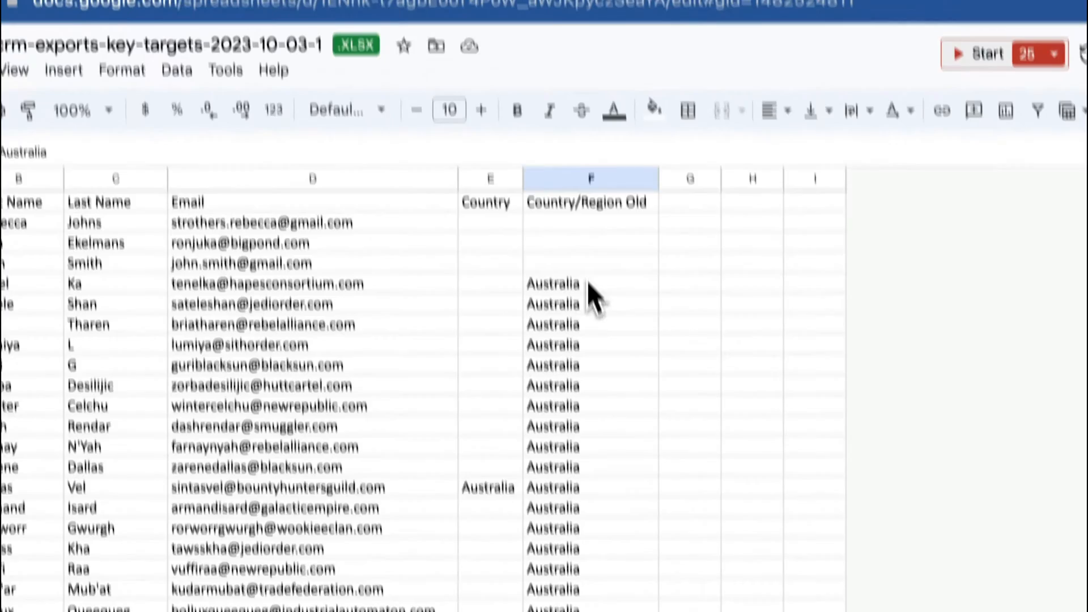
scroll(587, 340, down, 15)
scroll(594, 387, down, 5)
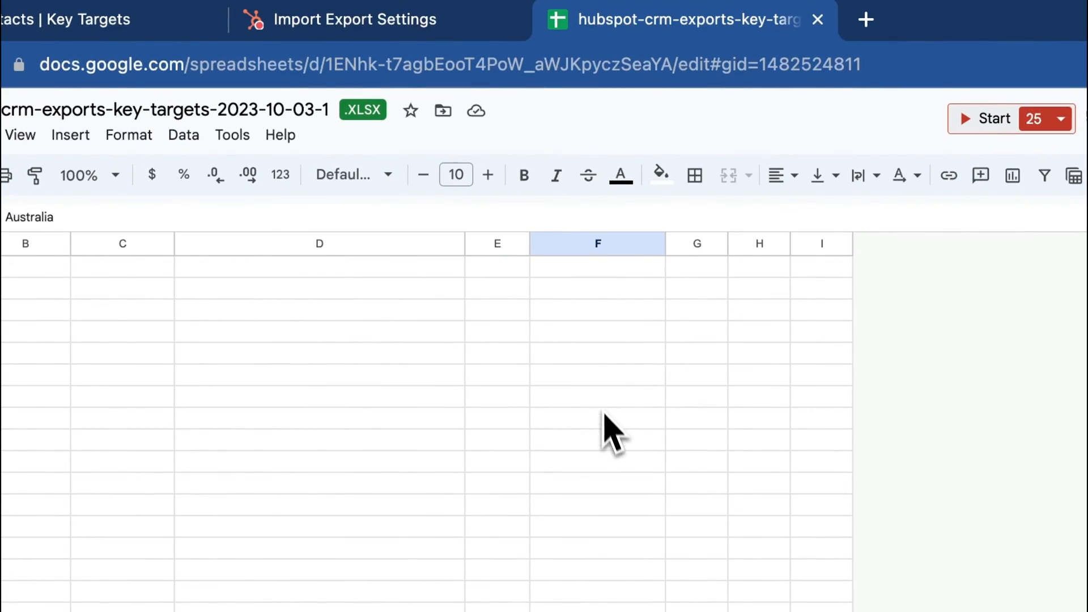
scroll(613, 432, up, 3)
drag(595, 268, 613, 398)
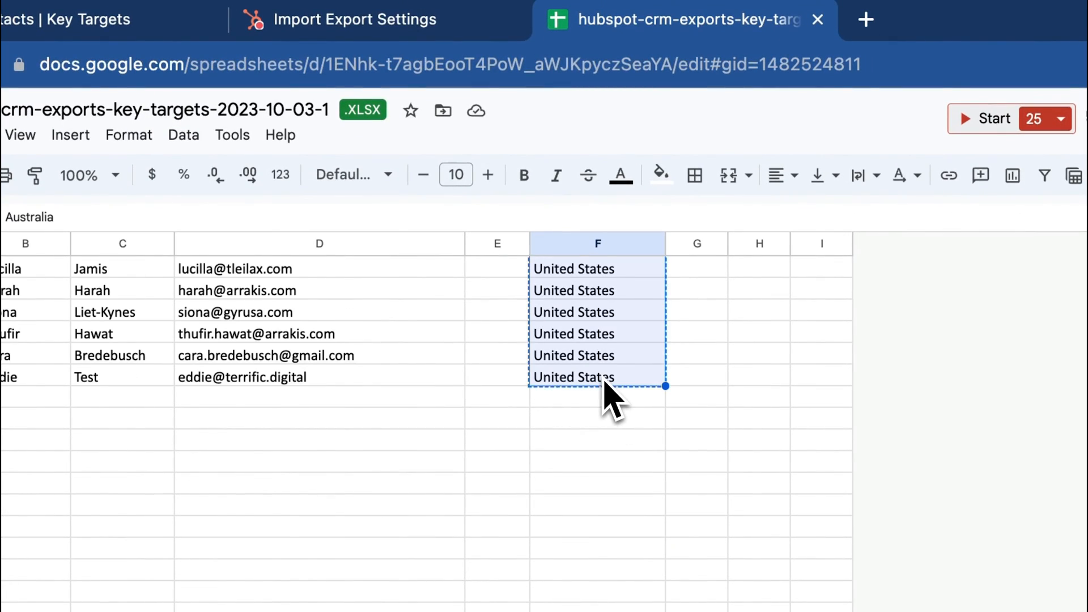
scroll(612, 397, up, 10)
scroll(612, 398, up, 5)
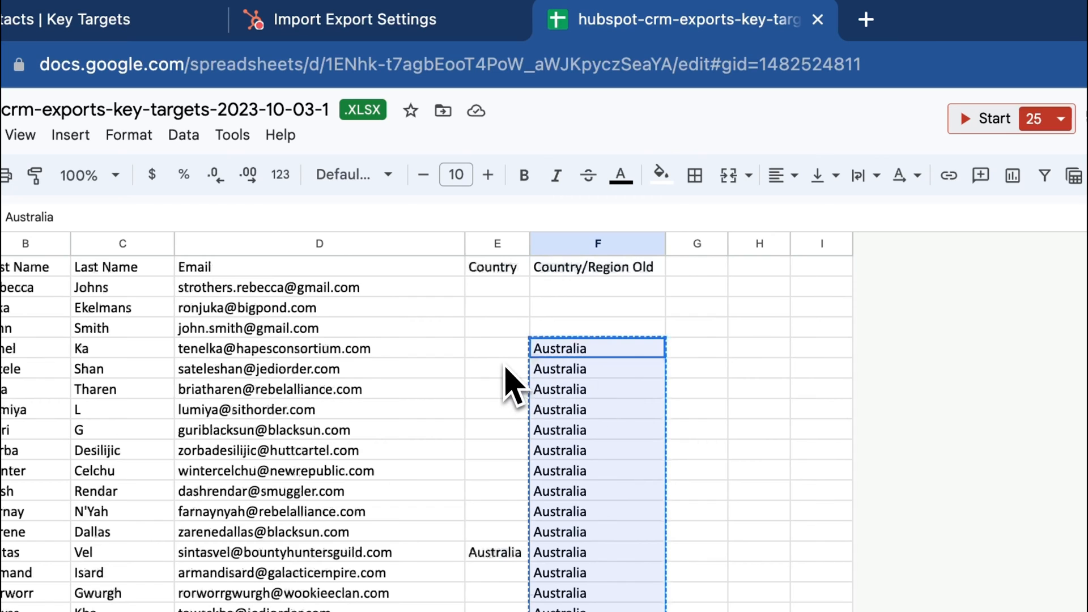
click(503, 352)
key(ctrl+v)
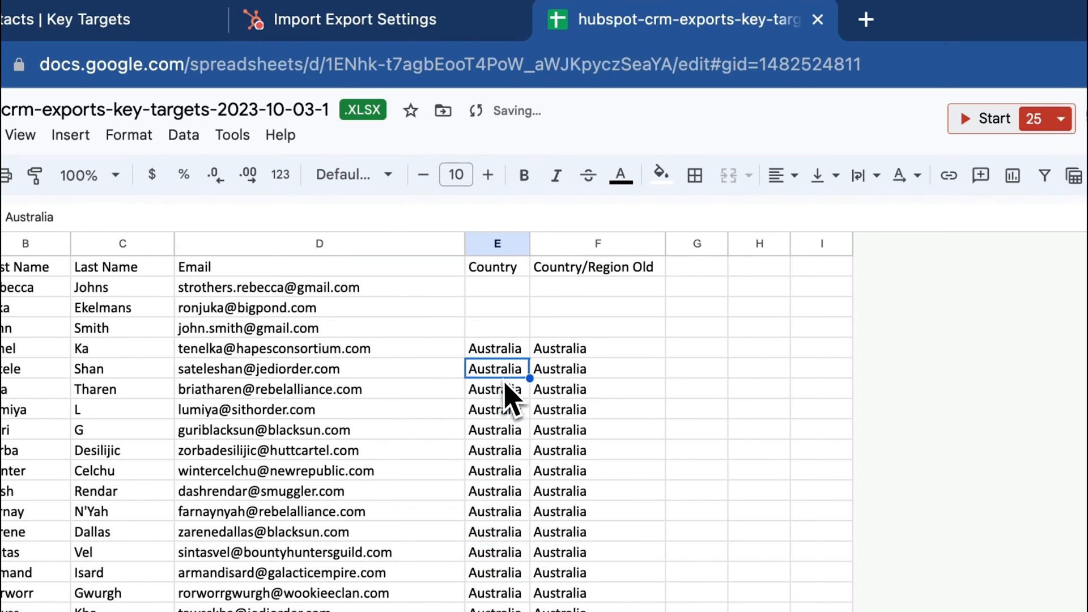
scroll(544, 396, down, 10)
scroll(526, 395, down, 10)
scroll(510, 399, up, 5)
scroll(510, 400, up, 10)
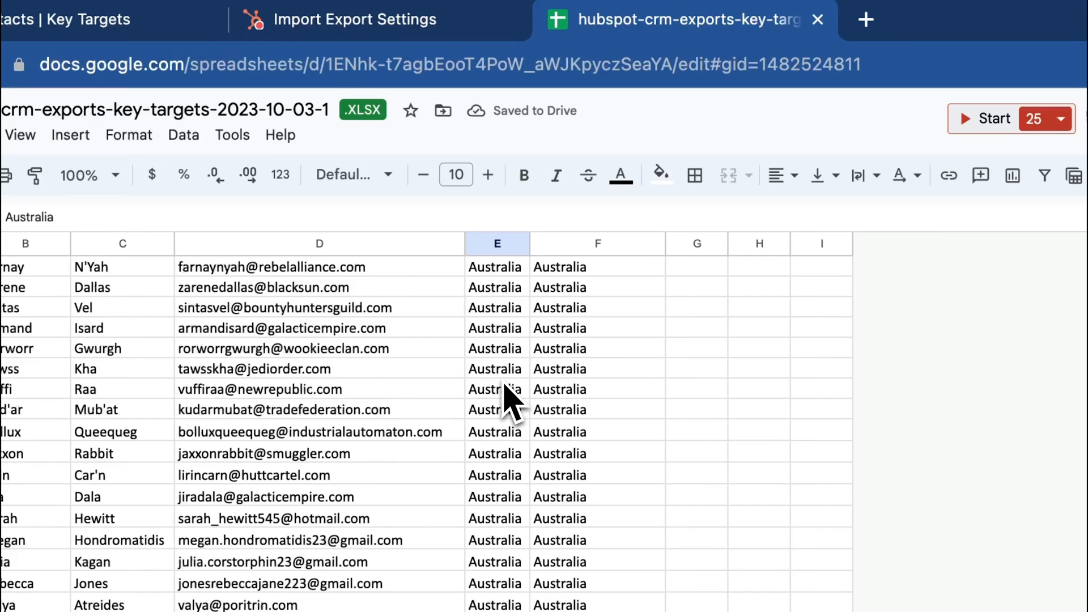
scroll(510, 397, up, 5)
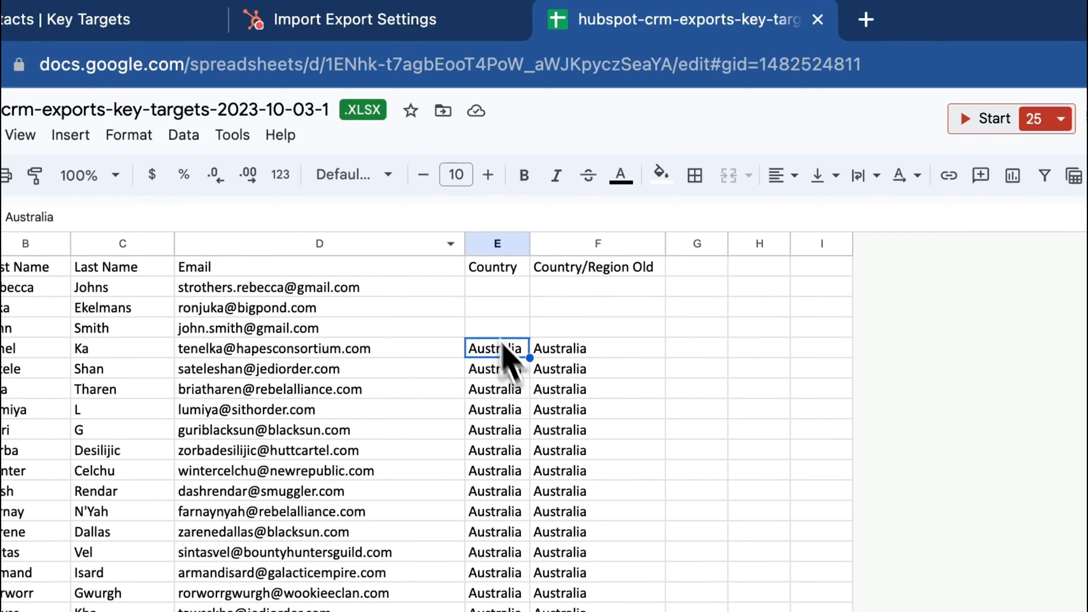
click(356, 19)
- Find the Country contact property in HubSpot's property settings
click(102, 19)
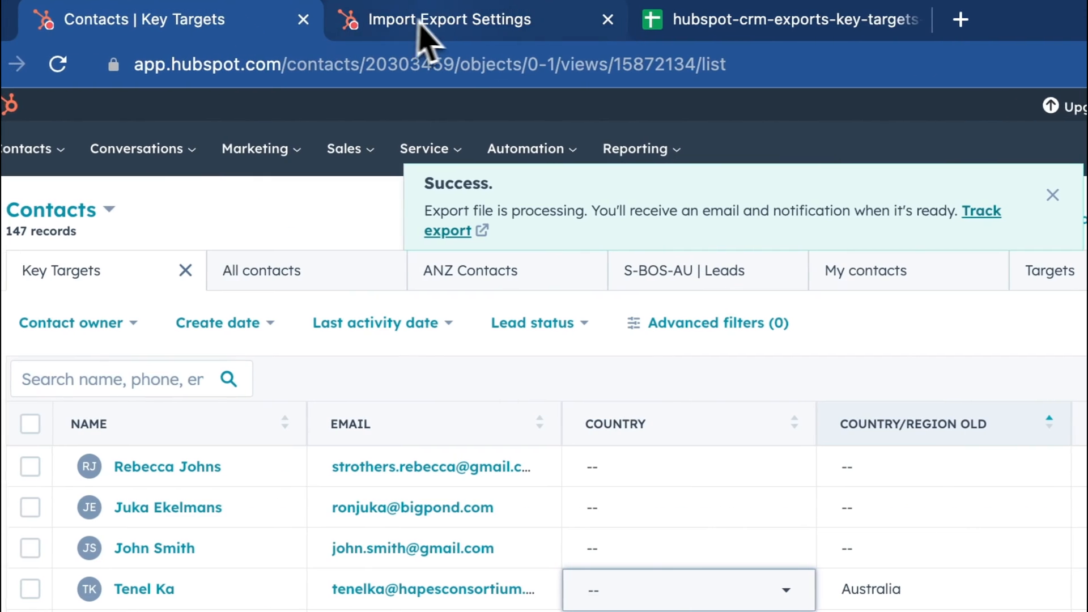
click(333, 51)
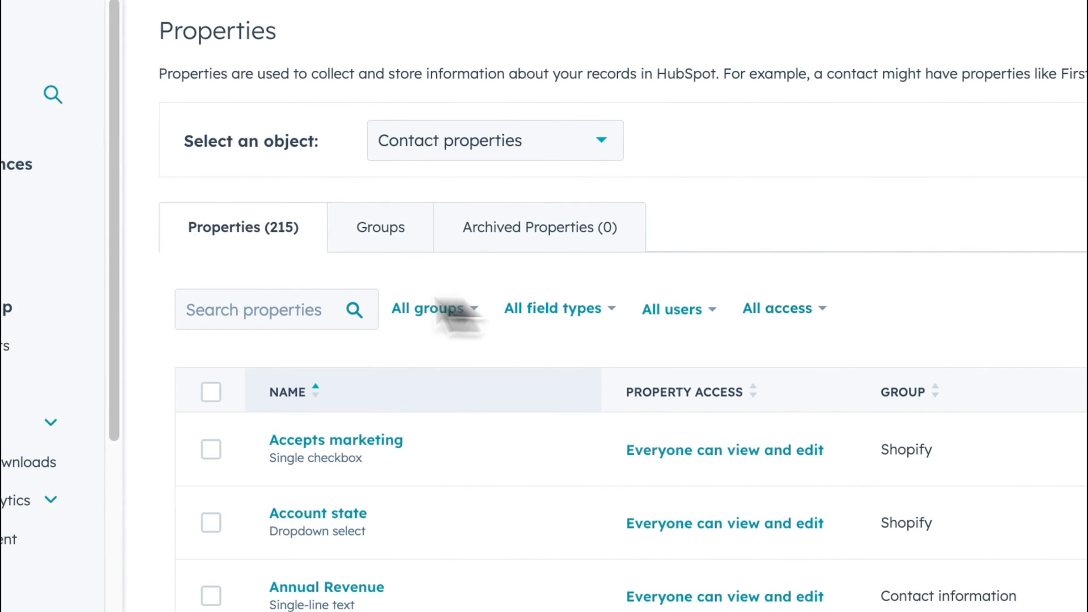
click(266, 342)
text(coun)
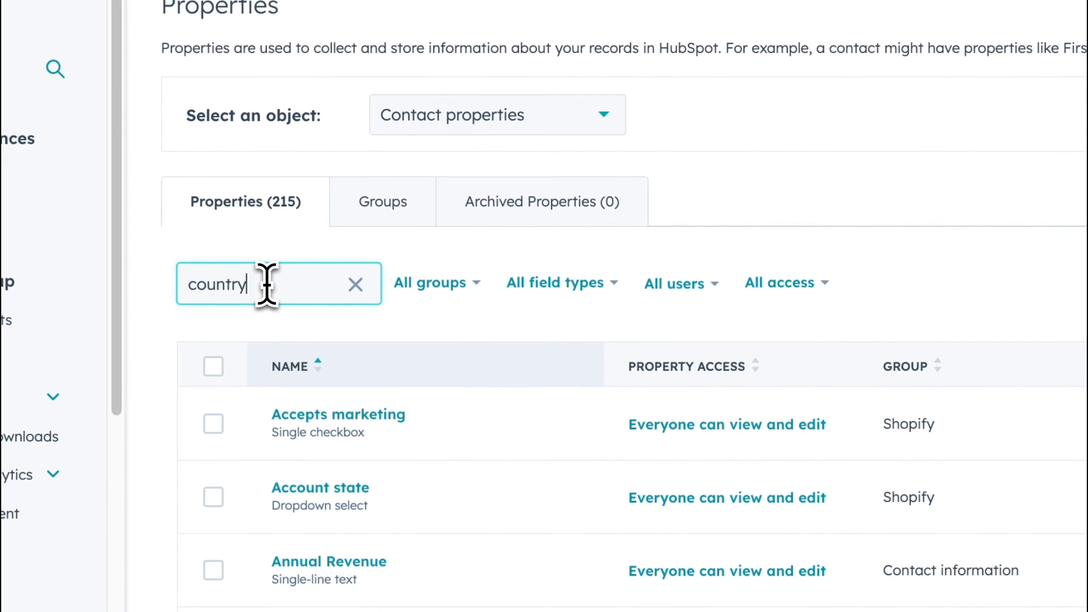
text(try)
click(298, 413)
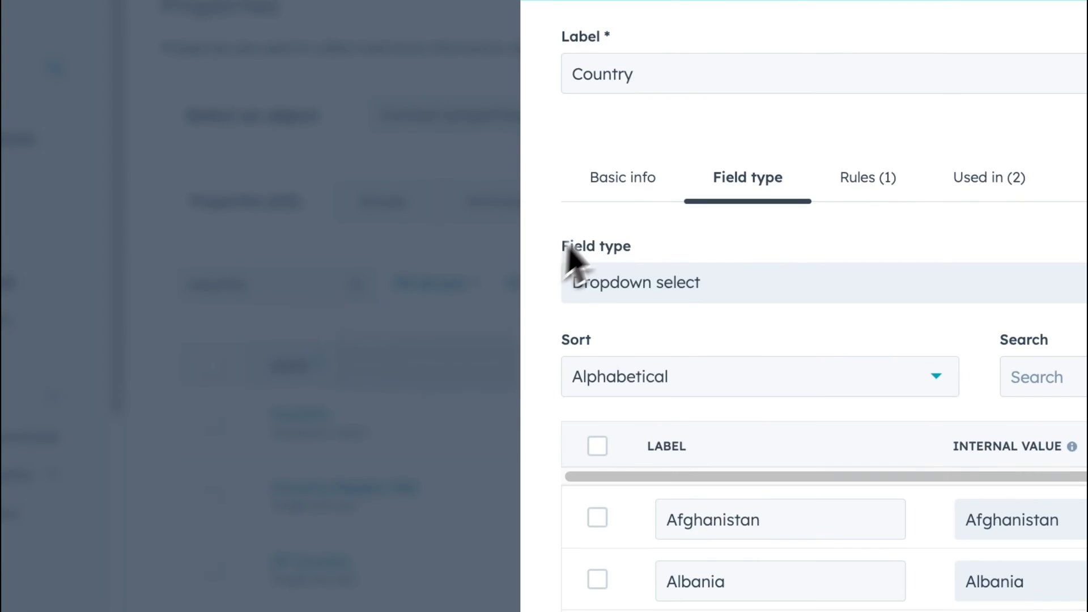
scroll(595, 399, down, 3)
scroll(646, 383, down, 3)
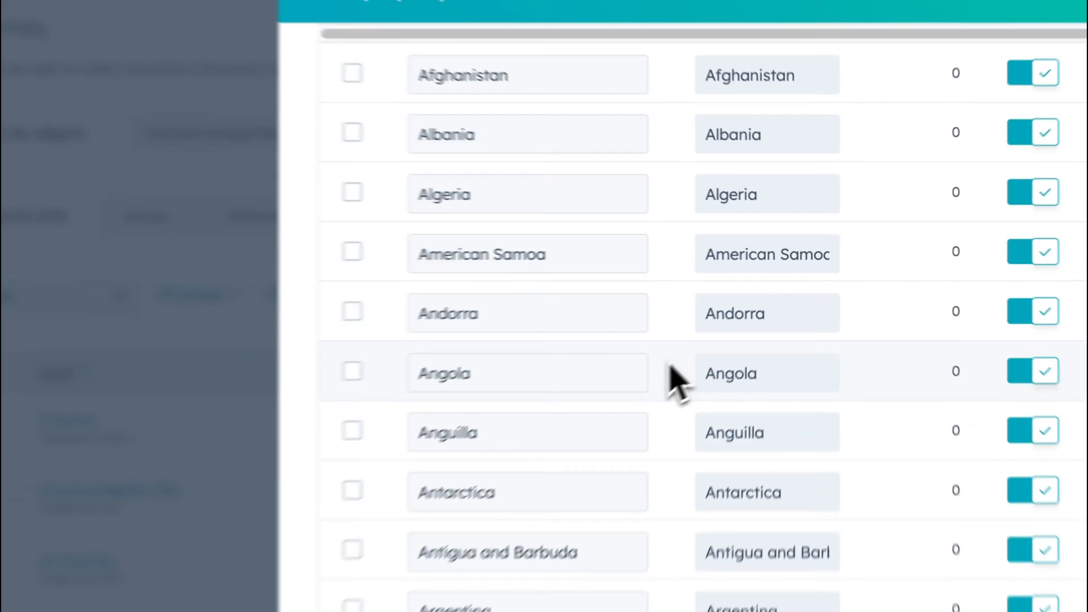
scroll(702, 331, up, 5)
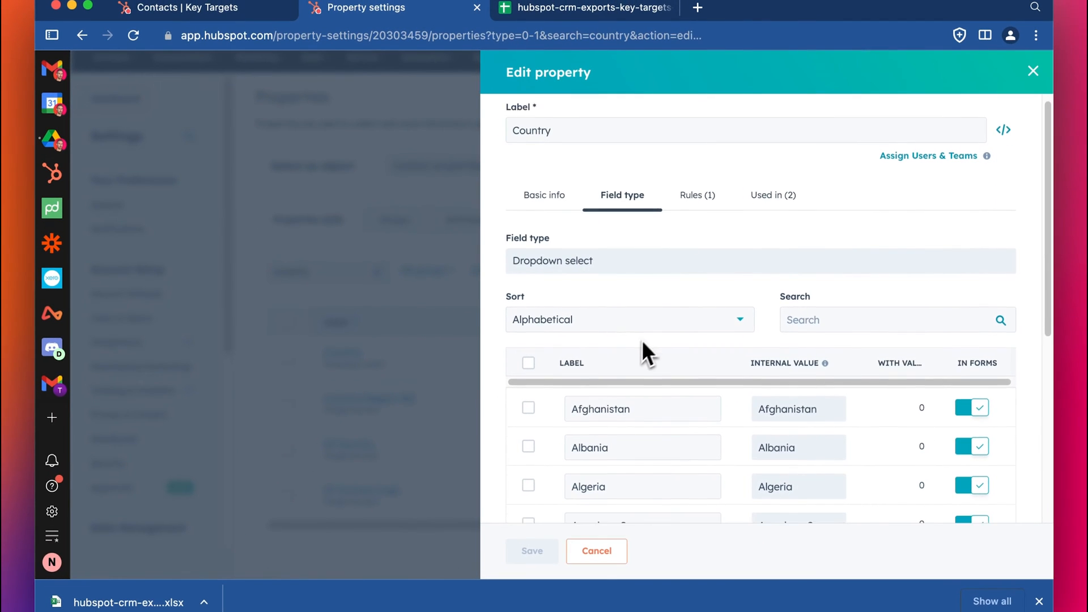
scroll(646, 340, down, 3)
scroll(671, 348, down, 3)
scroll(680, 369, down, 4)
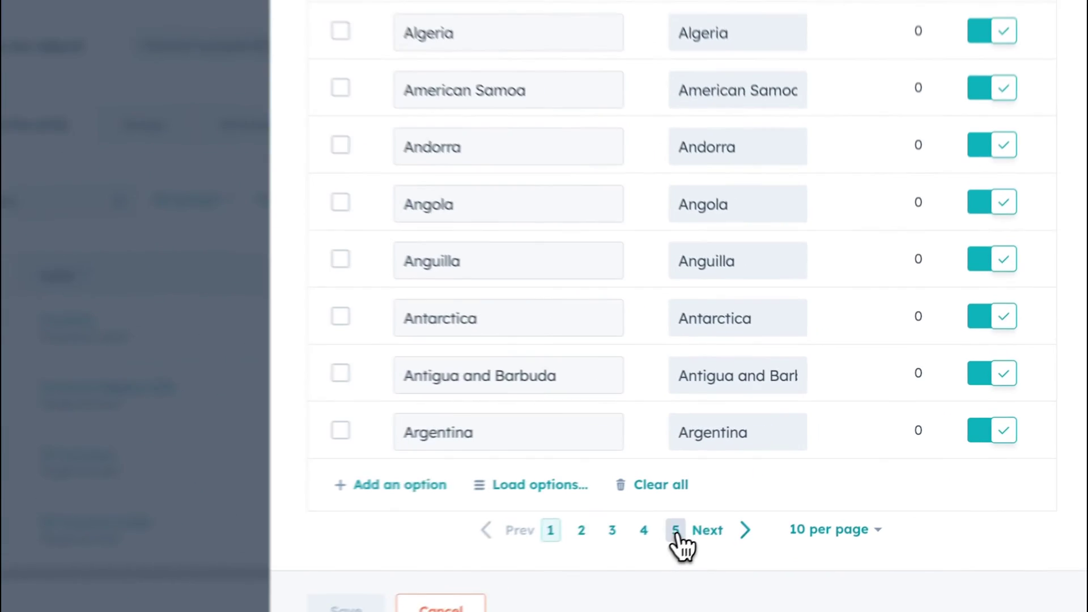
- Browse the Country options and locate the United States value, then return to Sheets
click(756, 495)
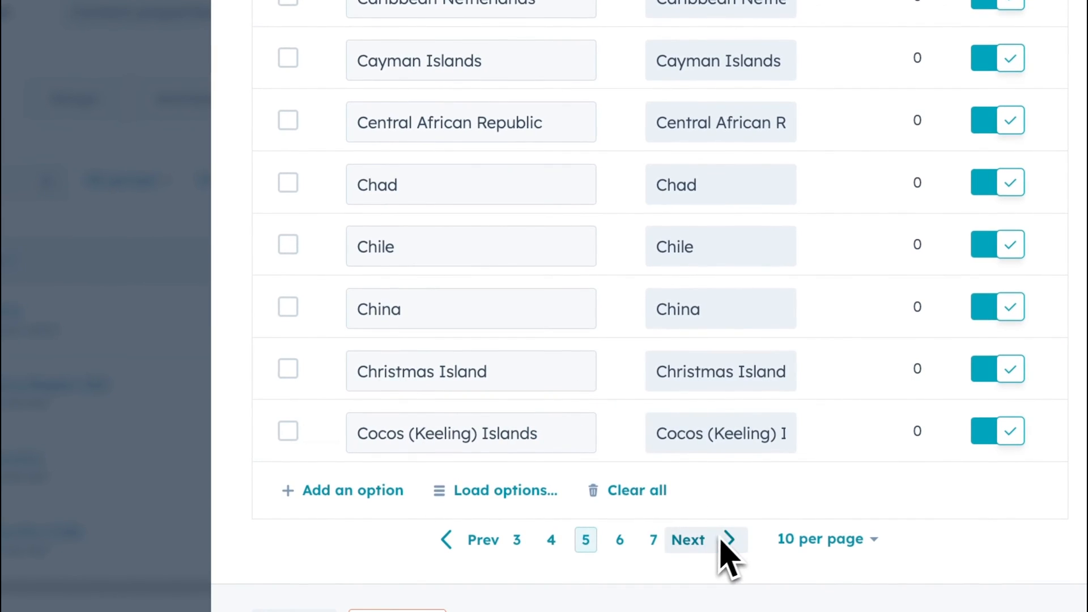
scroll(595, 426, up, 5)
click(727, 274)
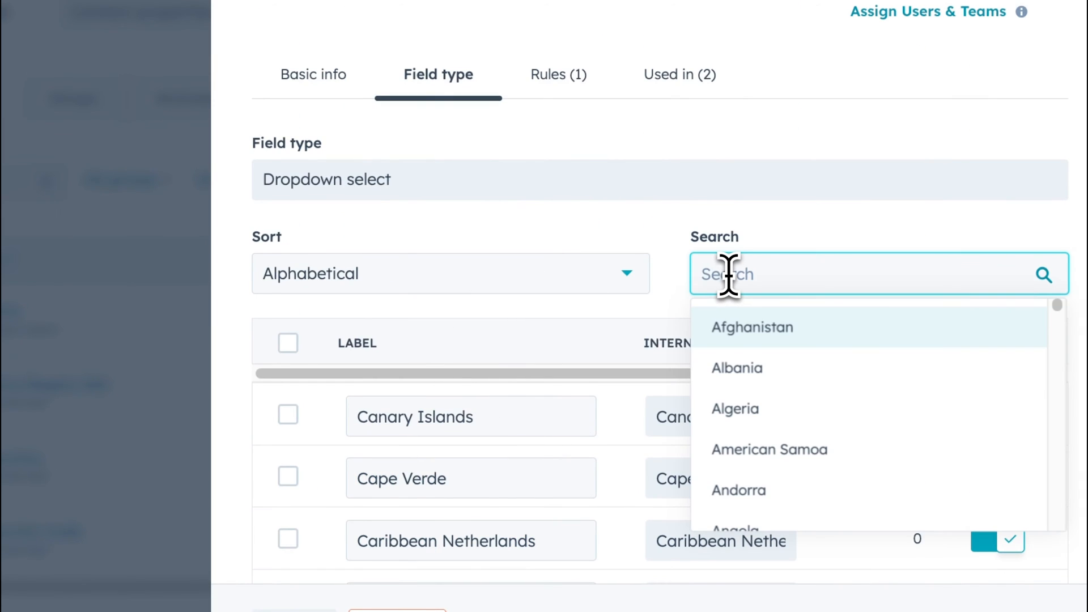
text(united s)
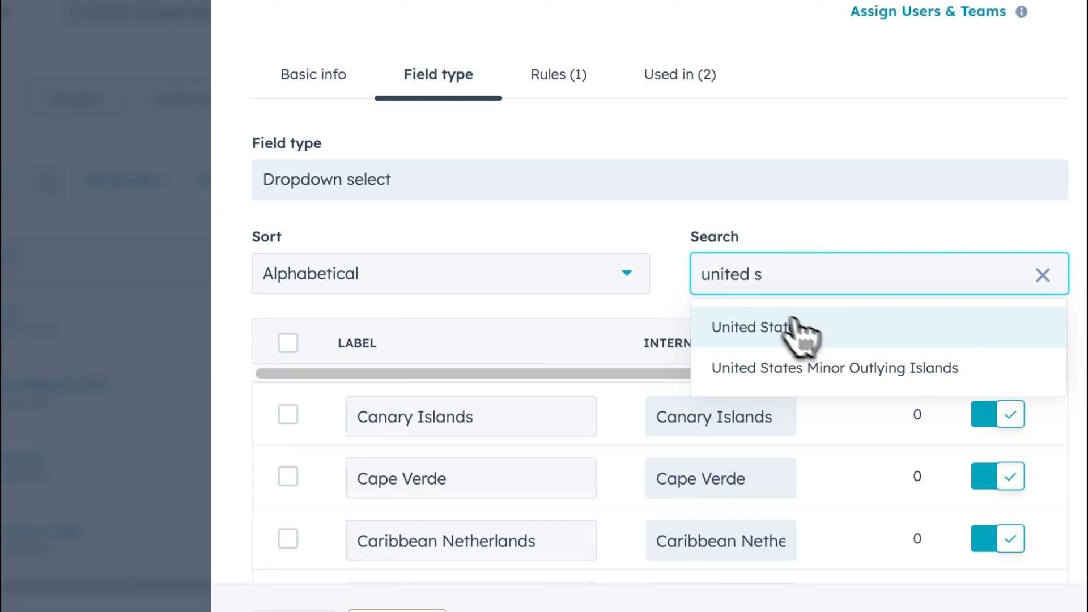
click(757, 327)
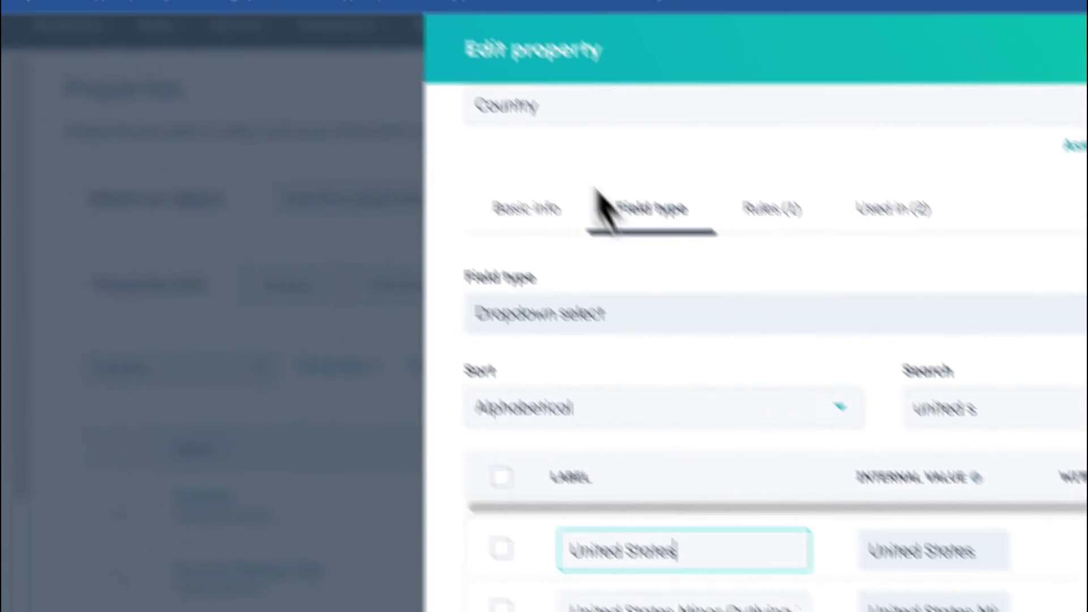
click(663, 18)
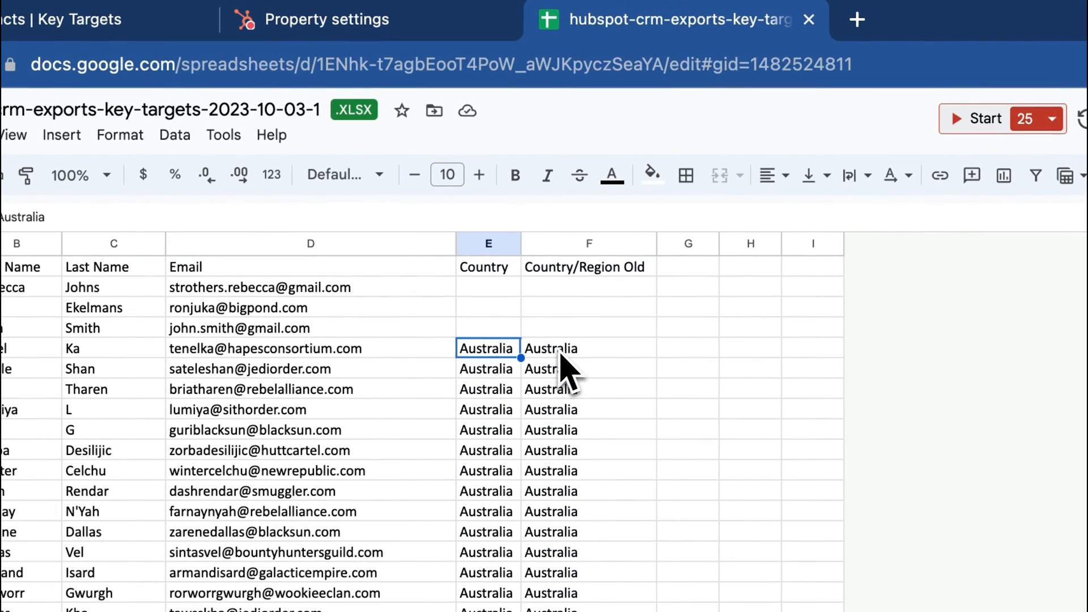
- Replace the USA entries in the Country column with United States
click(553, 349)
scroll(565, 370, down, 10)
scroll(566, 370, down, 10)
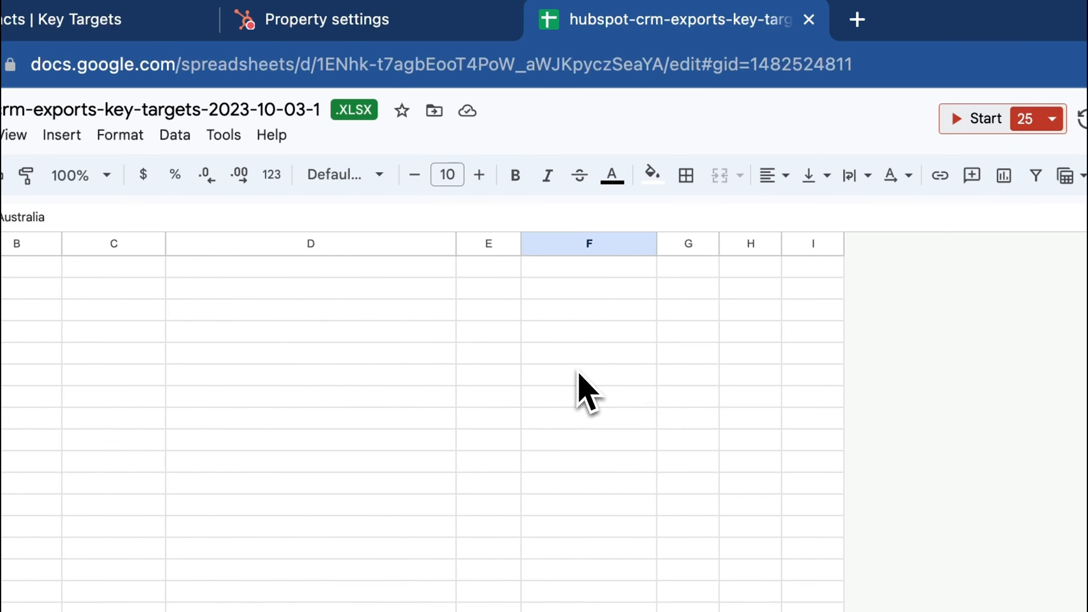
scroll(586, 390, up, 10)
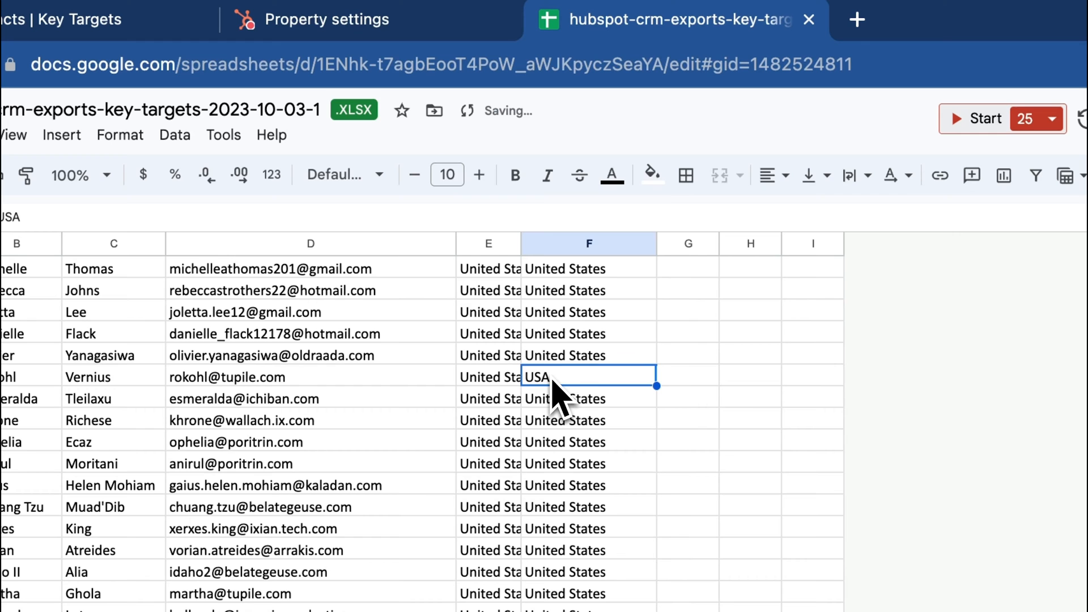
text(USA)
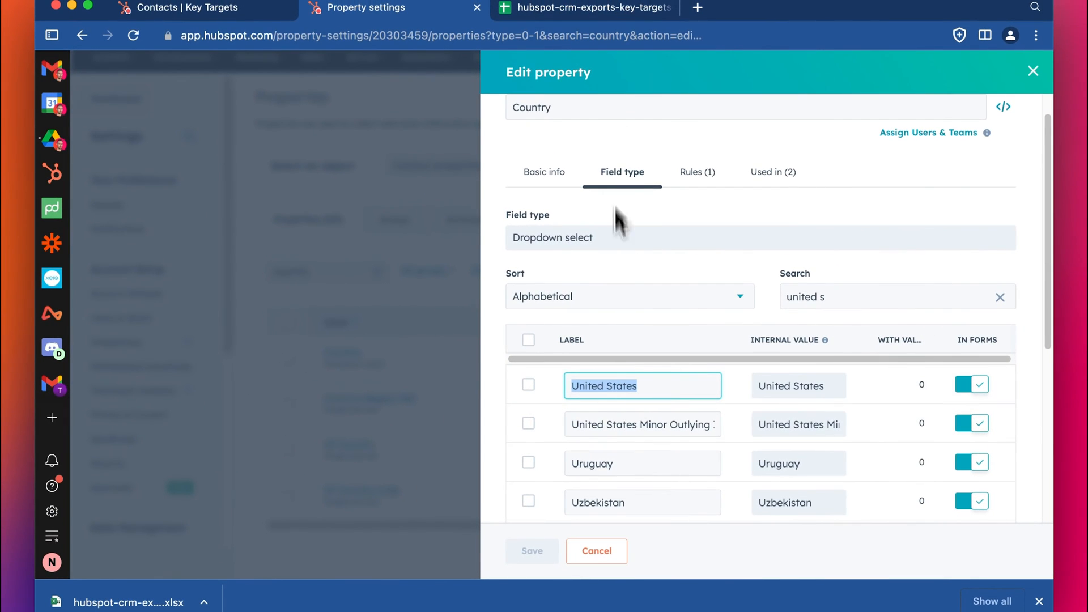
scroll(614, 395, down, 5)
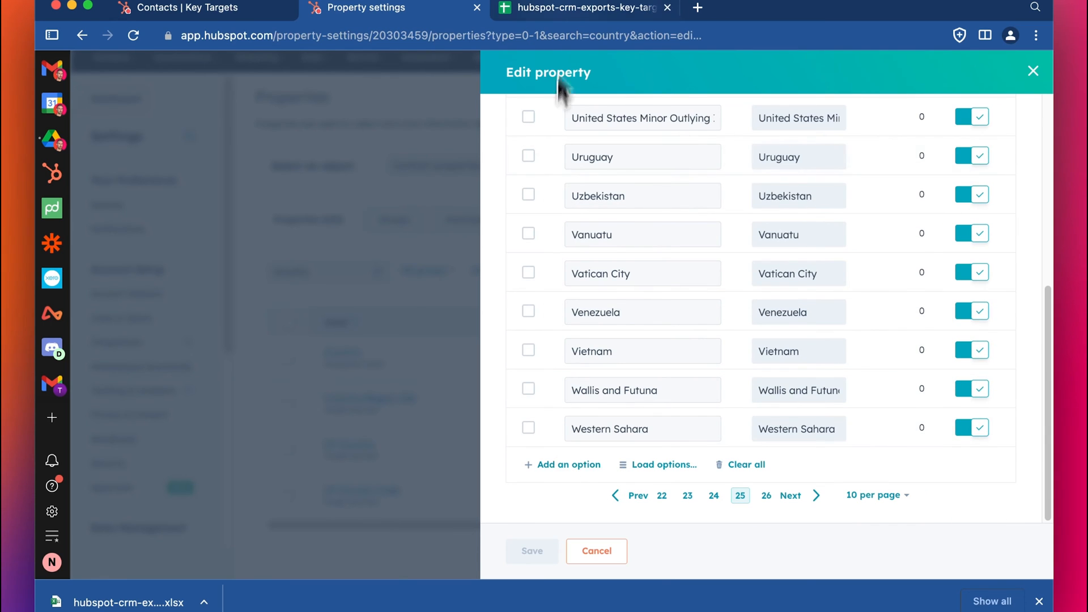
click(586, 6)
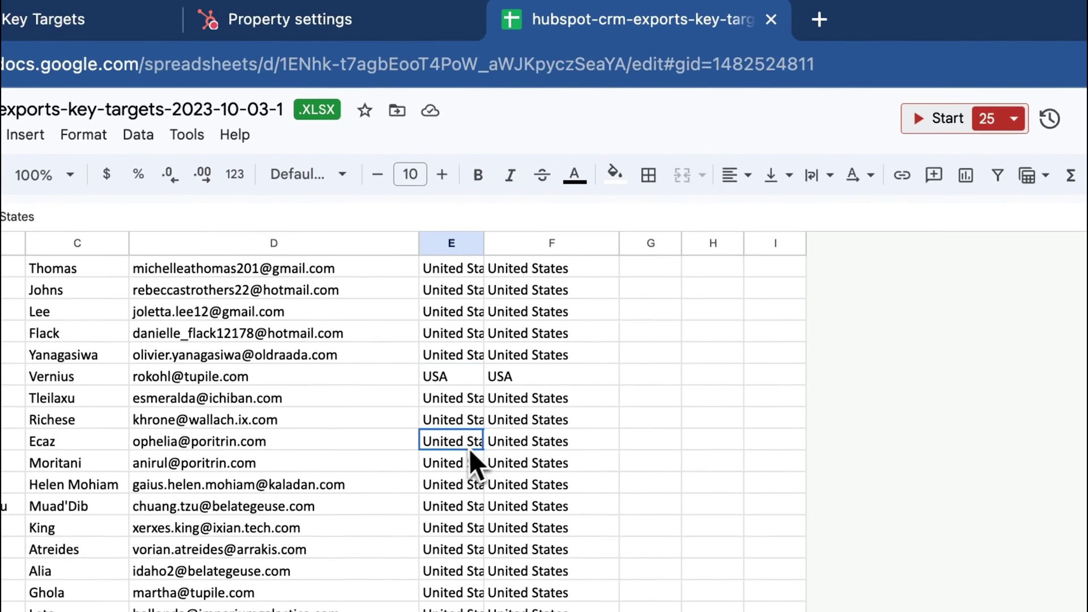
double_click(451, 433)
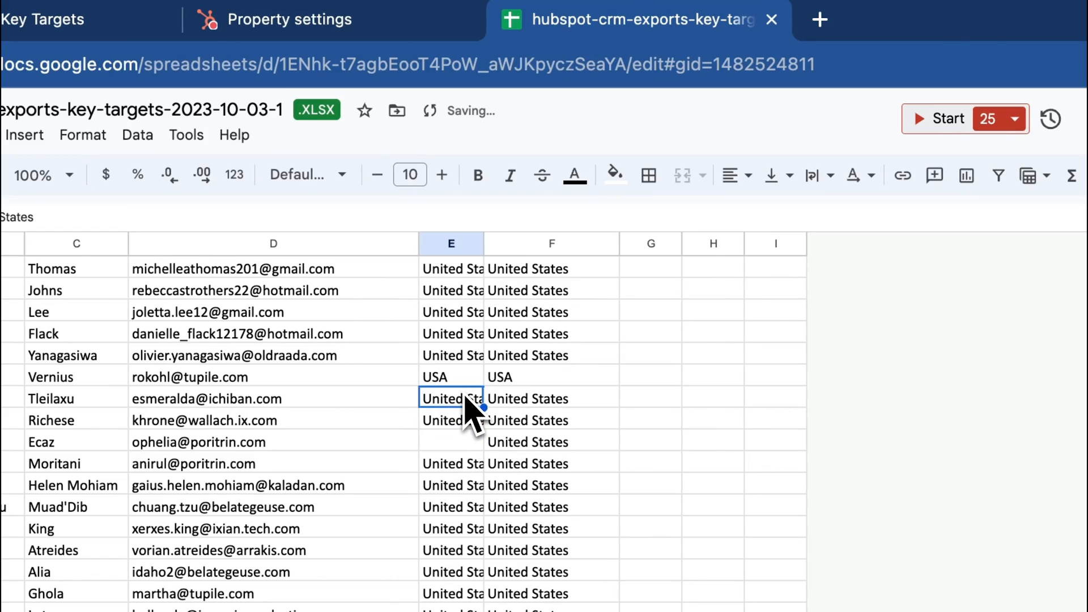
click(459, 420)
text(United States)
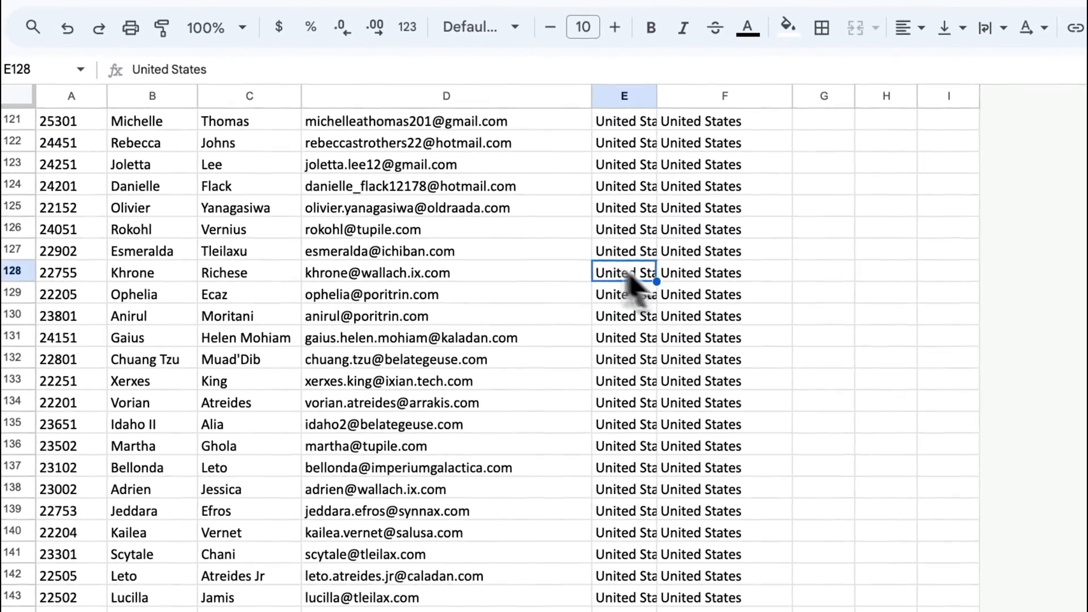
scroll(545, 255, up, 10)
scroll(450, 239, up, 15)
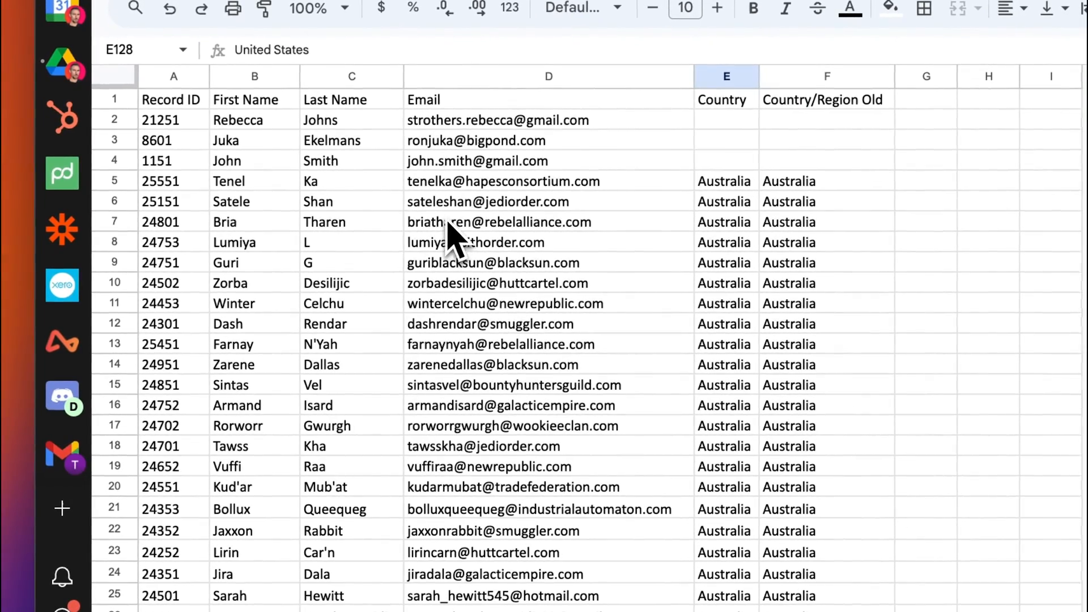
- Delete columns A through C from the sheet
drag(352, 76, 254, 77)
shift+click(174, 76)
right_click(174, 77)
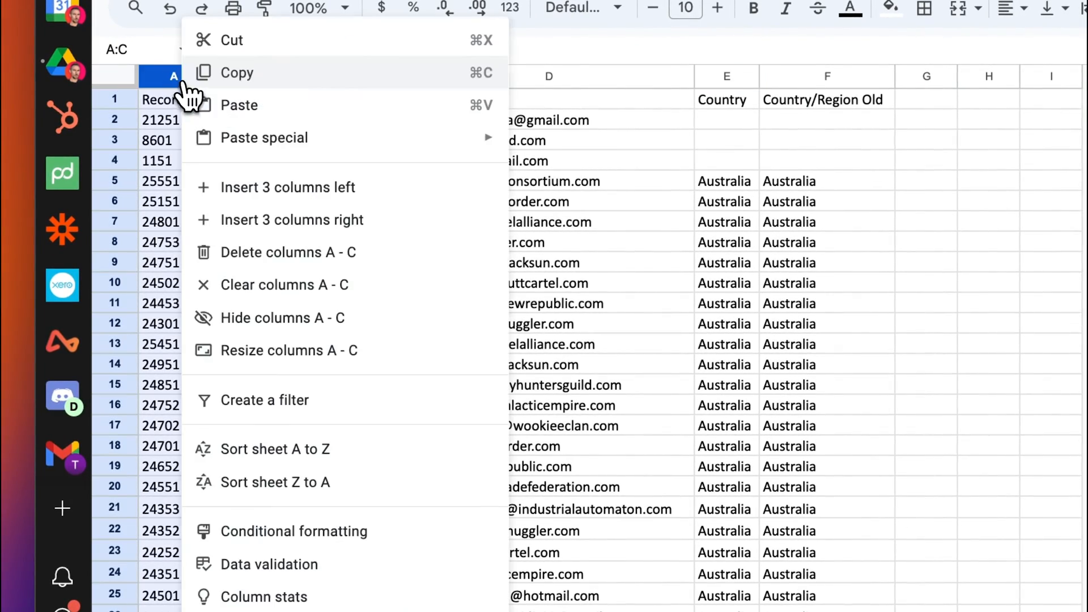
click(288, 252)
click(661, 243)
click(383, 181)
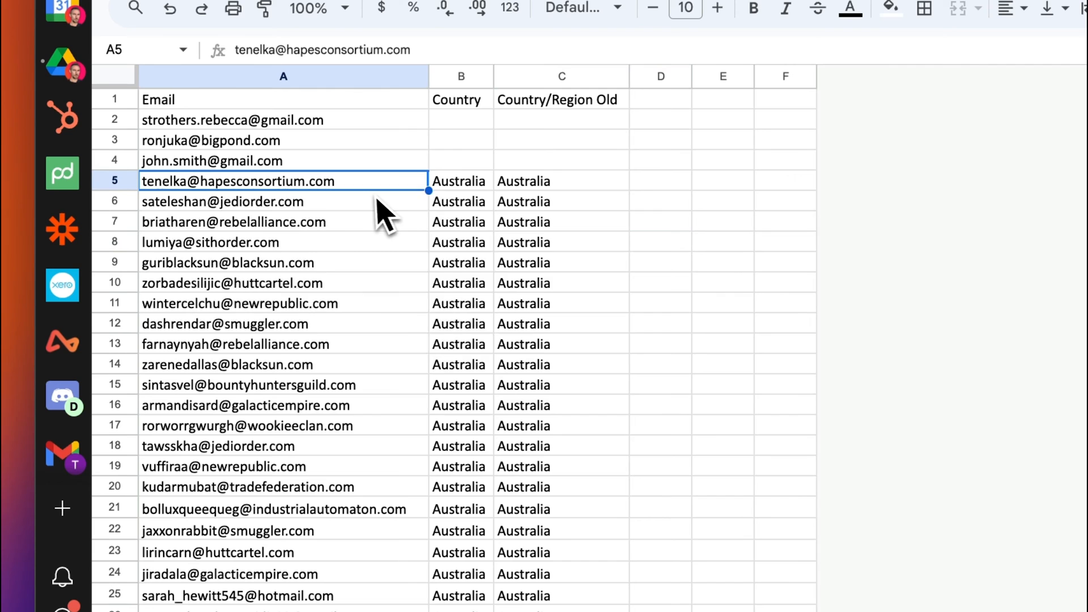
click(323, 120)
scroll(366, 485, down, 1)
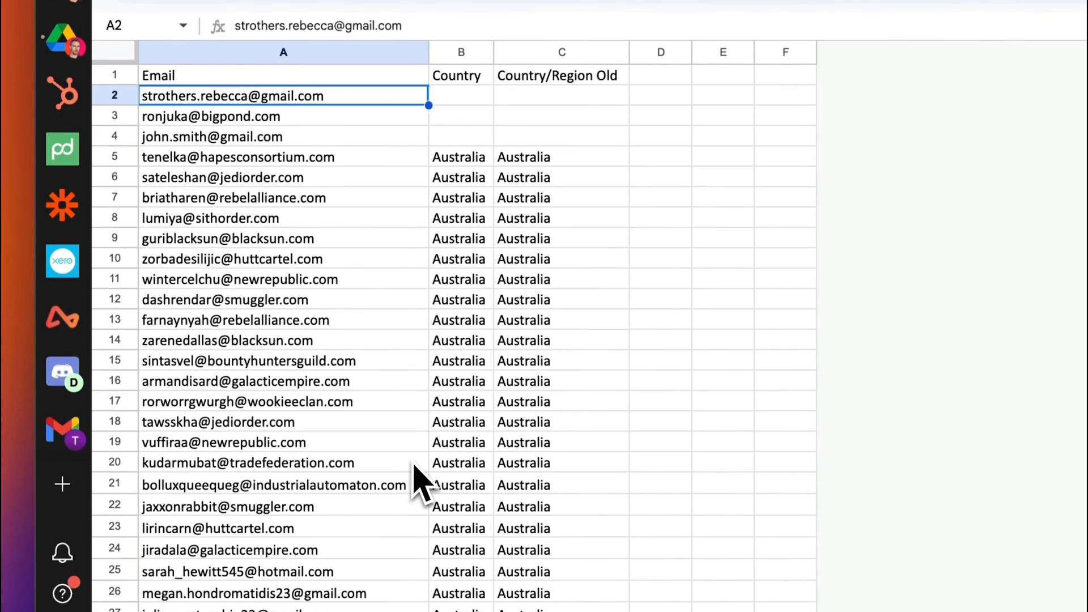
- Fill the blank Country cells for the first three contacts with Australia
click(461, 116)
drag(461, 115, 527, 140)
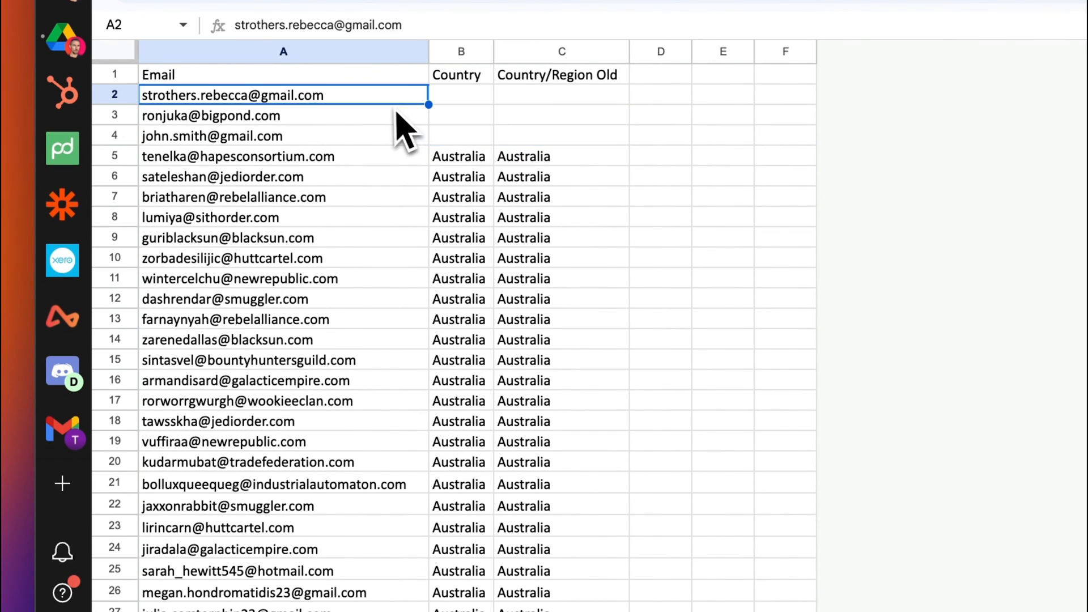
drag(460, 156, 480, 204)
key(ctrl+c)
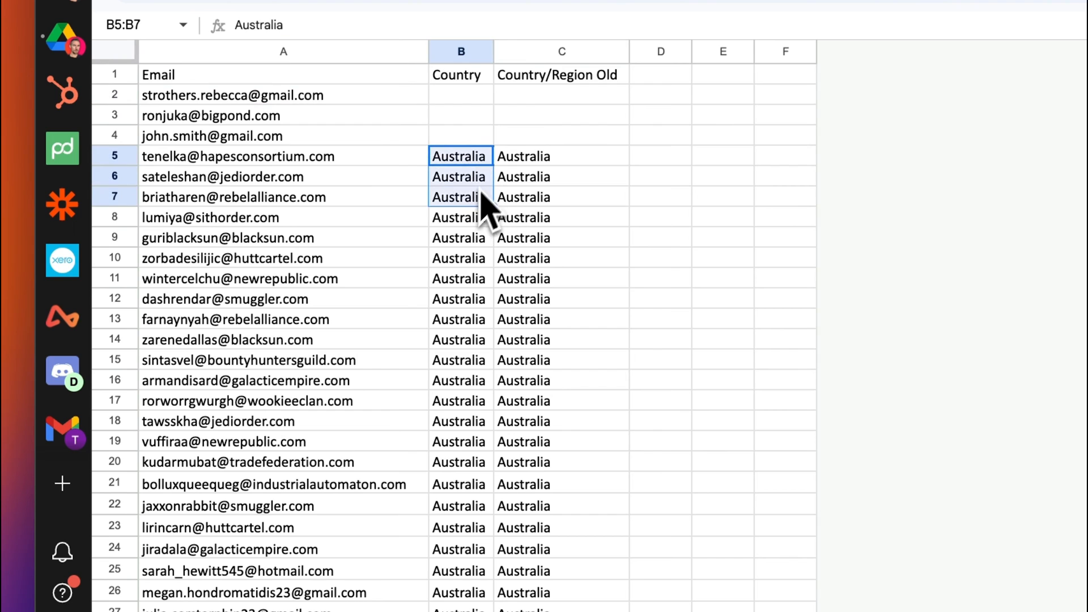
click(460, 96)
key(ctrl+v)
click(459, 156)
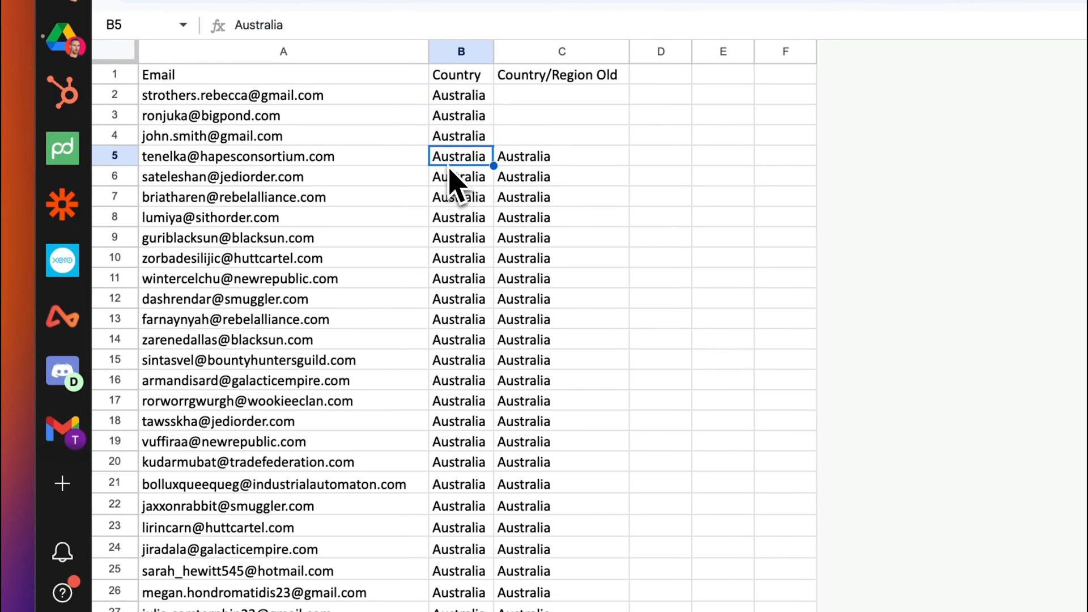
scroll(459, 179, down, 10)
scroll(459, 187, down, 8)
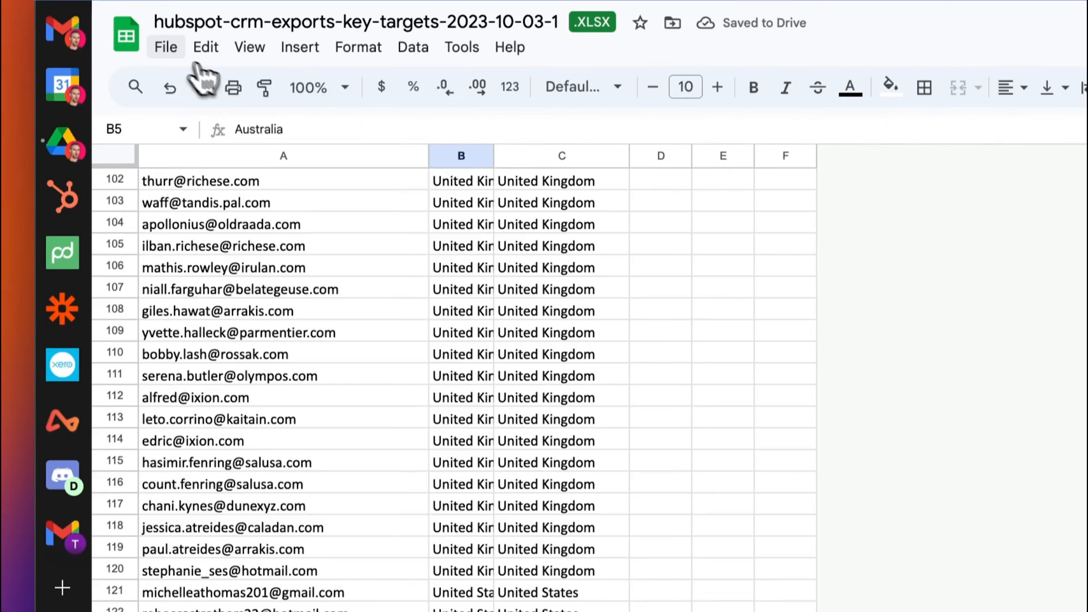
- Download the cleaned Import sheet as CSV
click(166, 57)
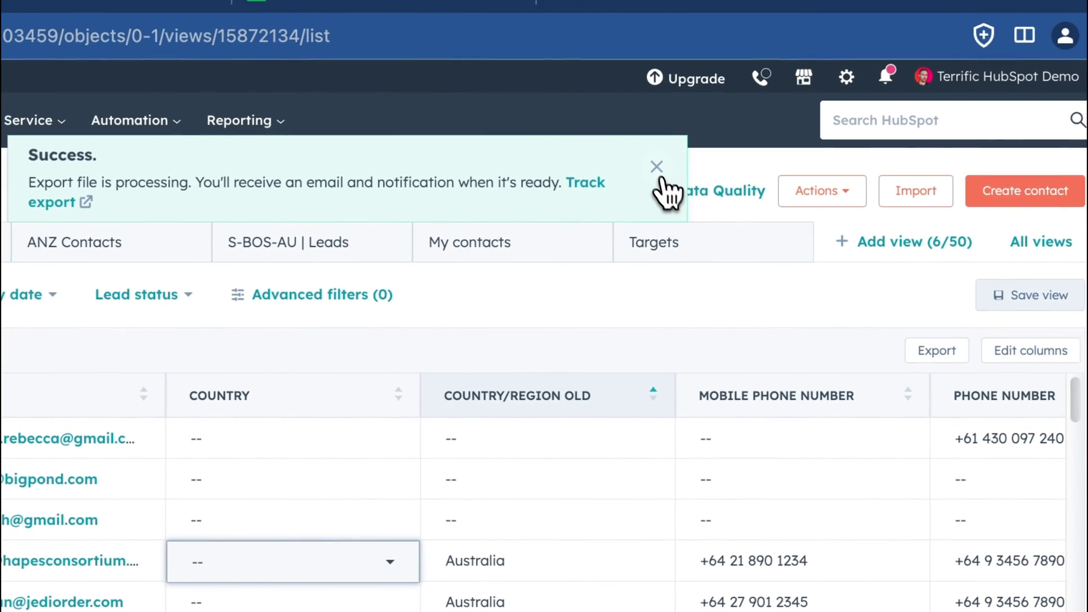
- Start a one-file, one-object Contacts import from the computer up to the upload step
click(1084, 170)
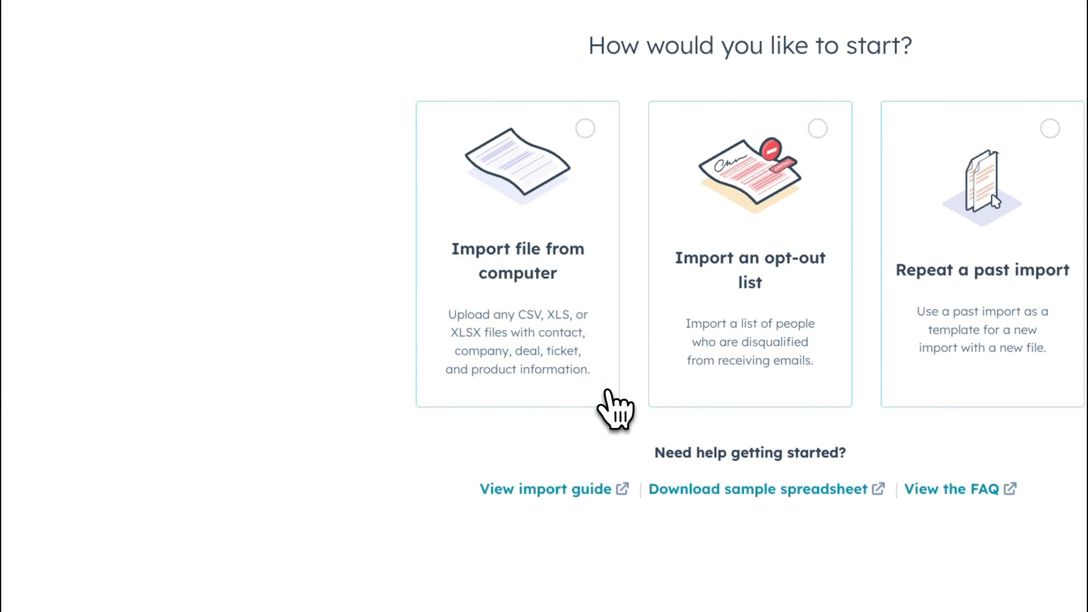
click(557, 296)
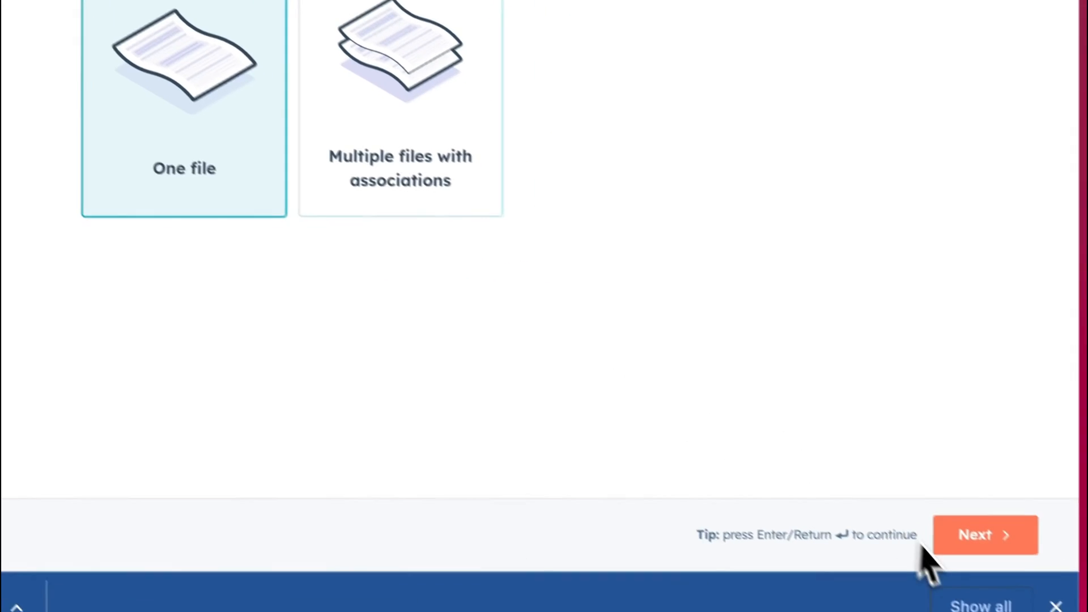
click(940, 518)
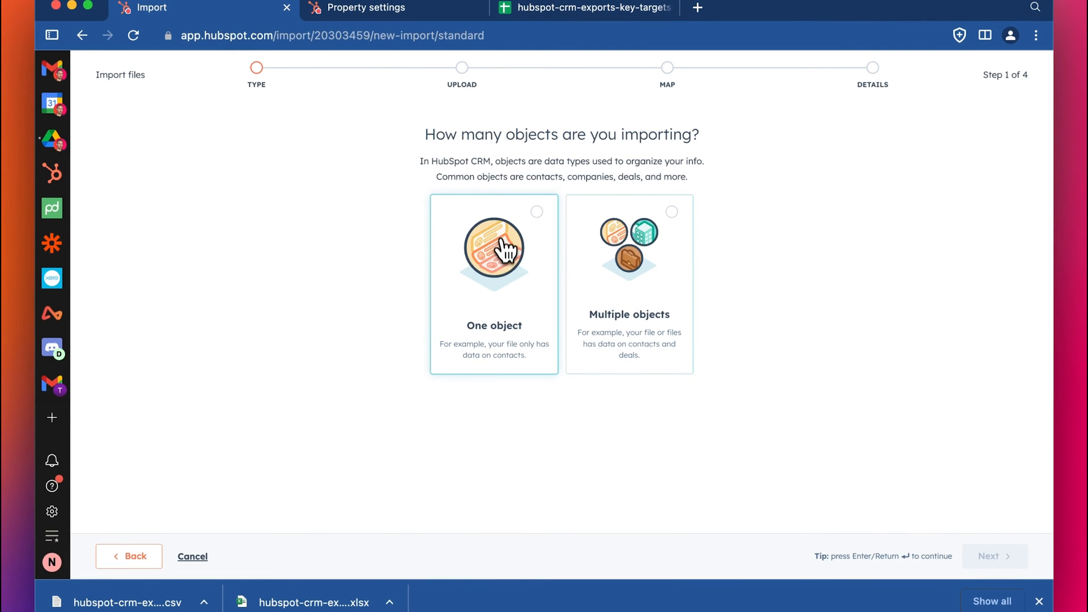
click(507, 248)
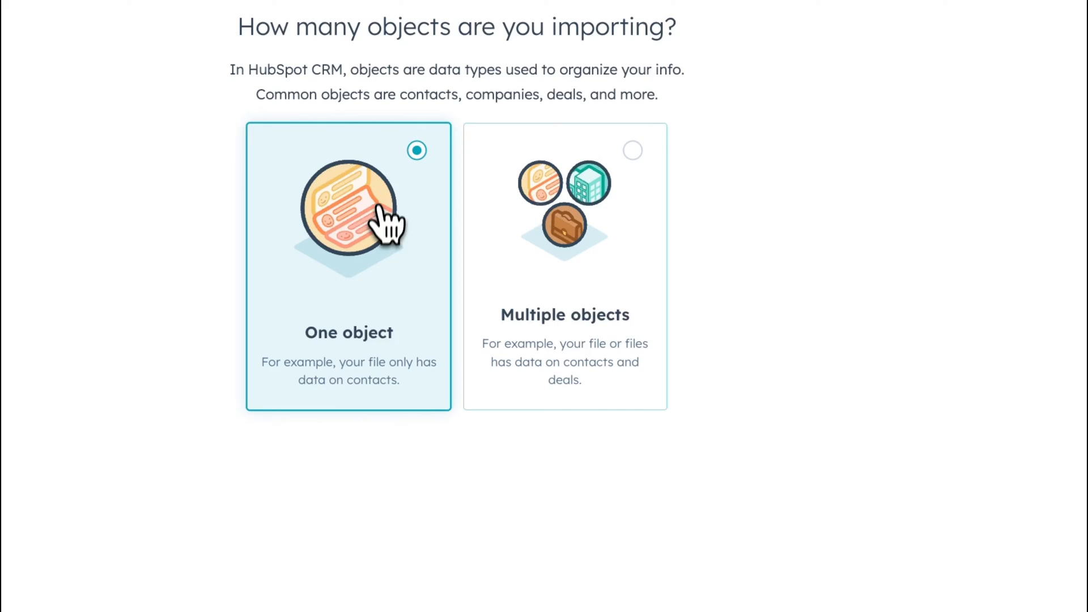
click(947, 521)
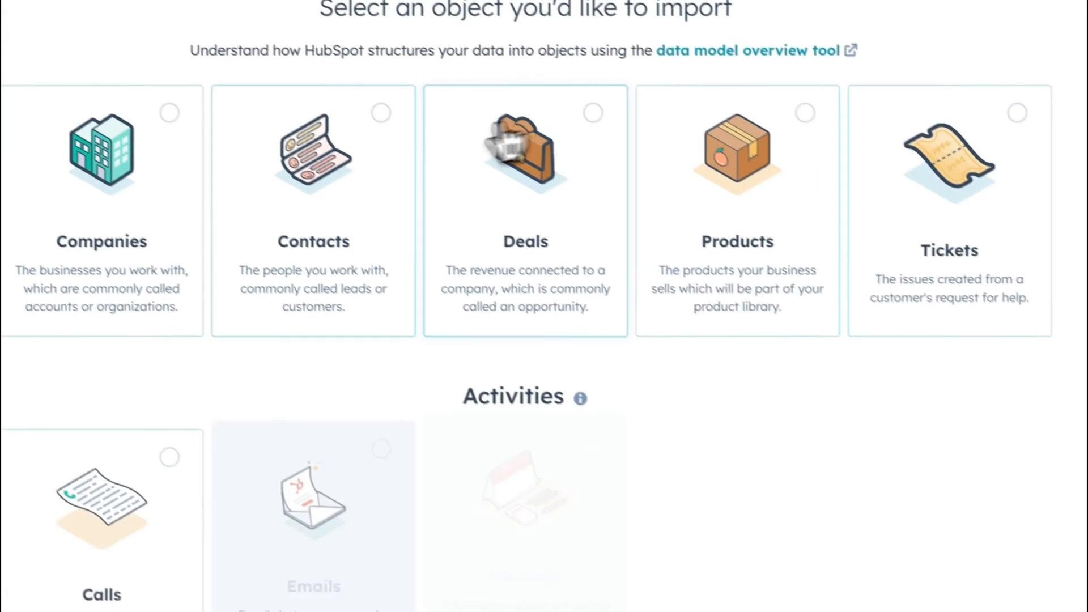
click(360, 183)
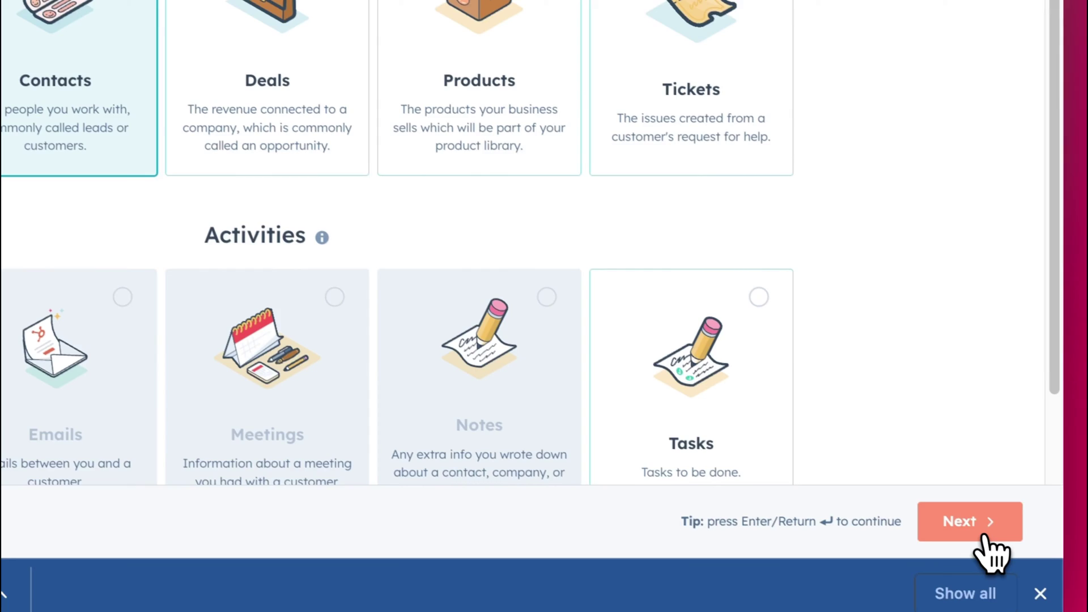
click(957, 515)
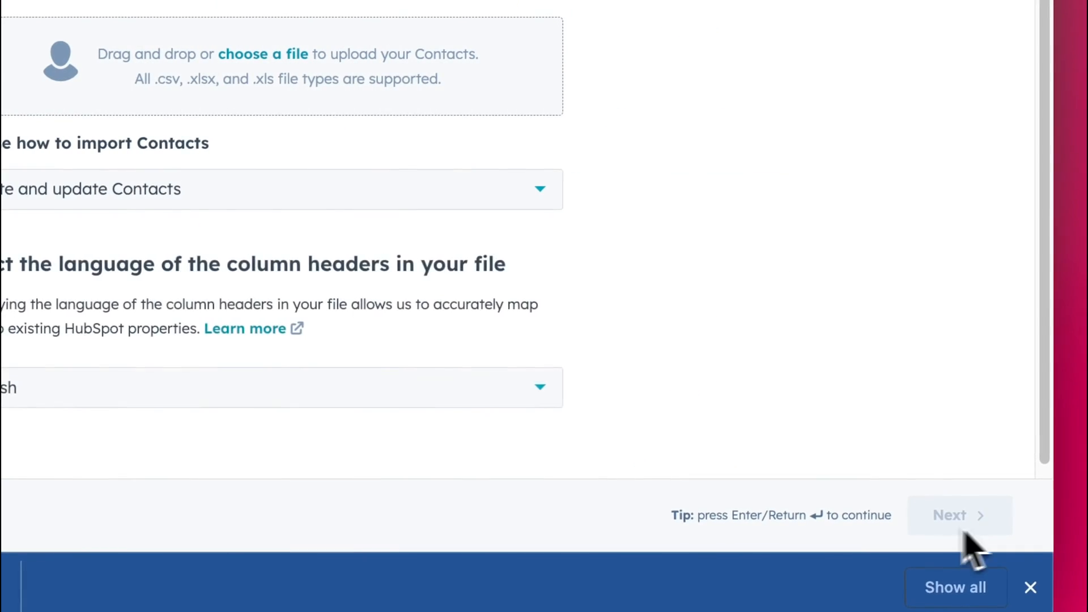
- Upload the cleaned Contacts CSV, keep 'Create and update Contacts', and continue to column mapping
drag(153, 595, 480, 204)
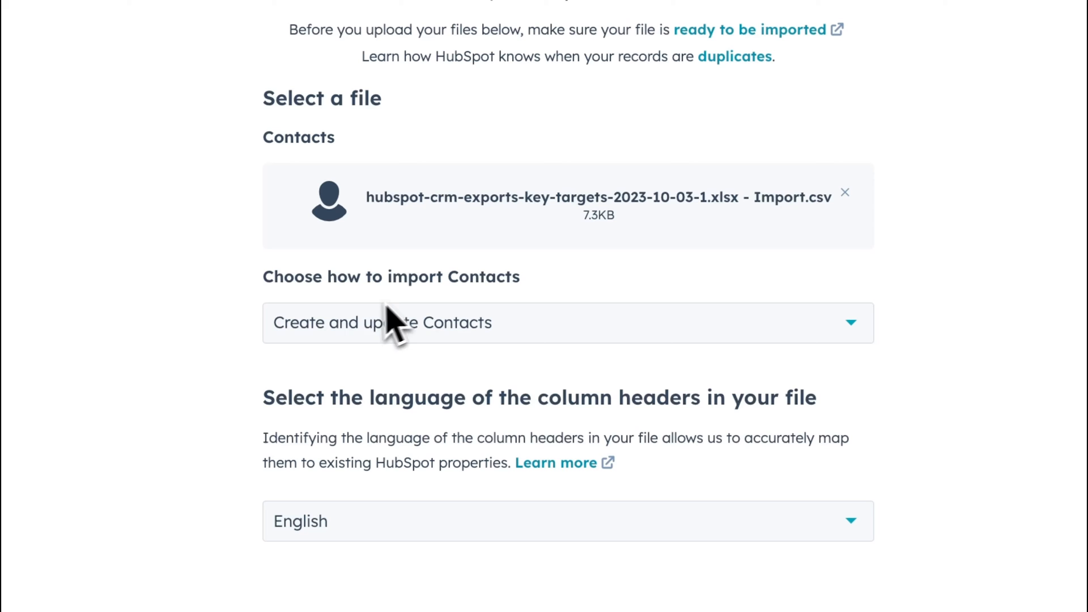
click(377, 319)
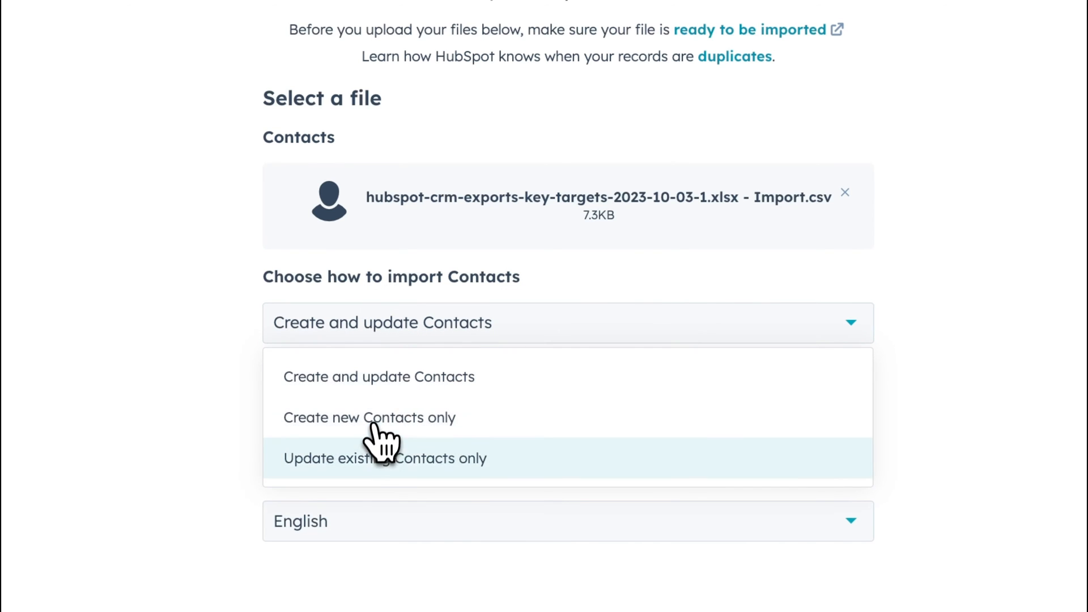
click(340, 376)
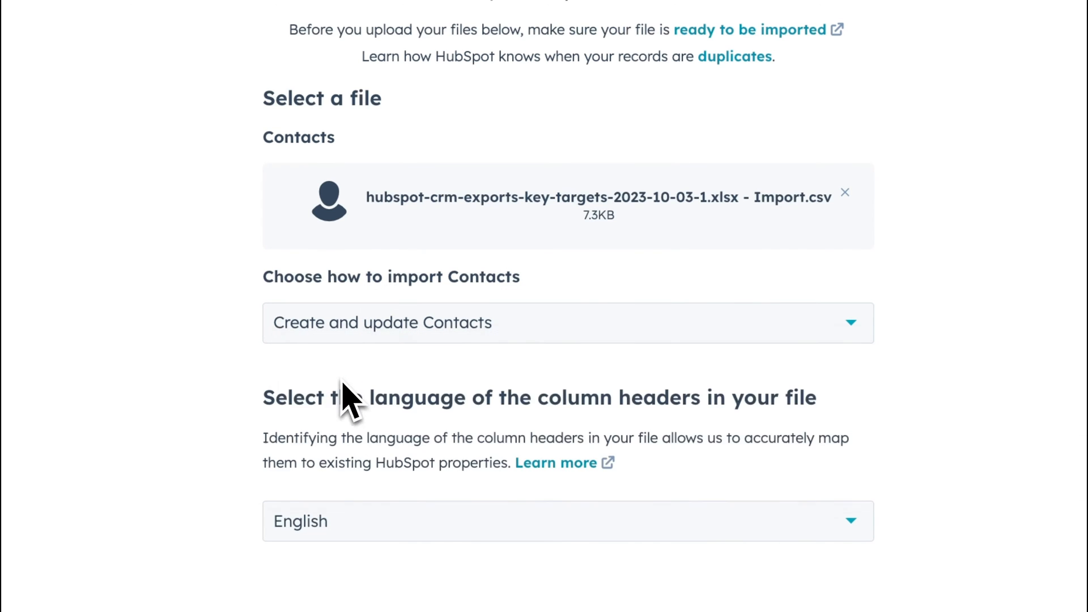
mouse_move(425, 322)
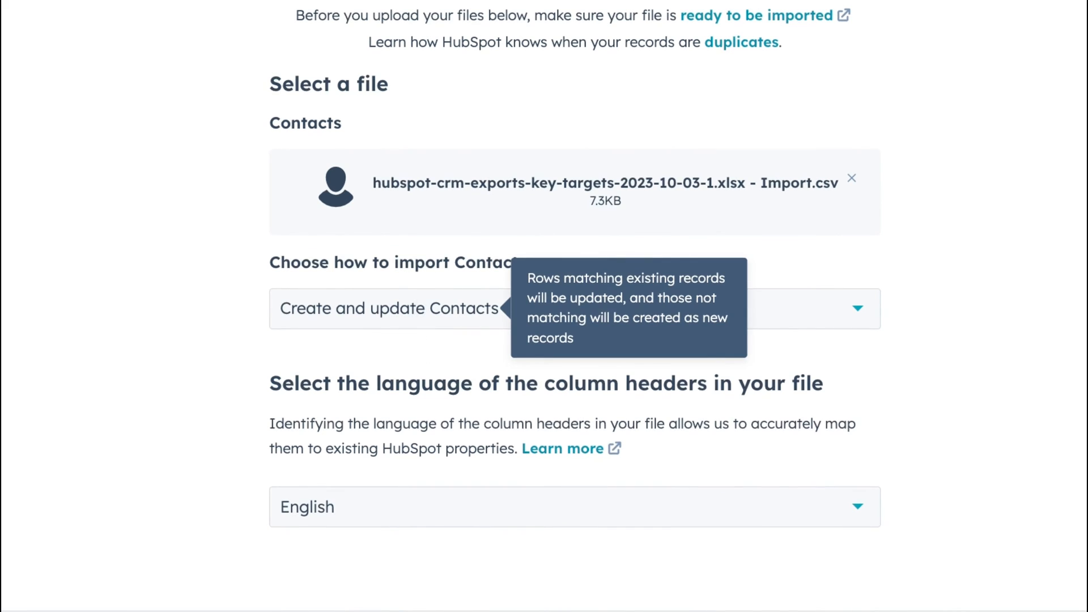
click(392, 309)
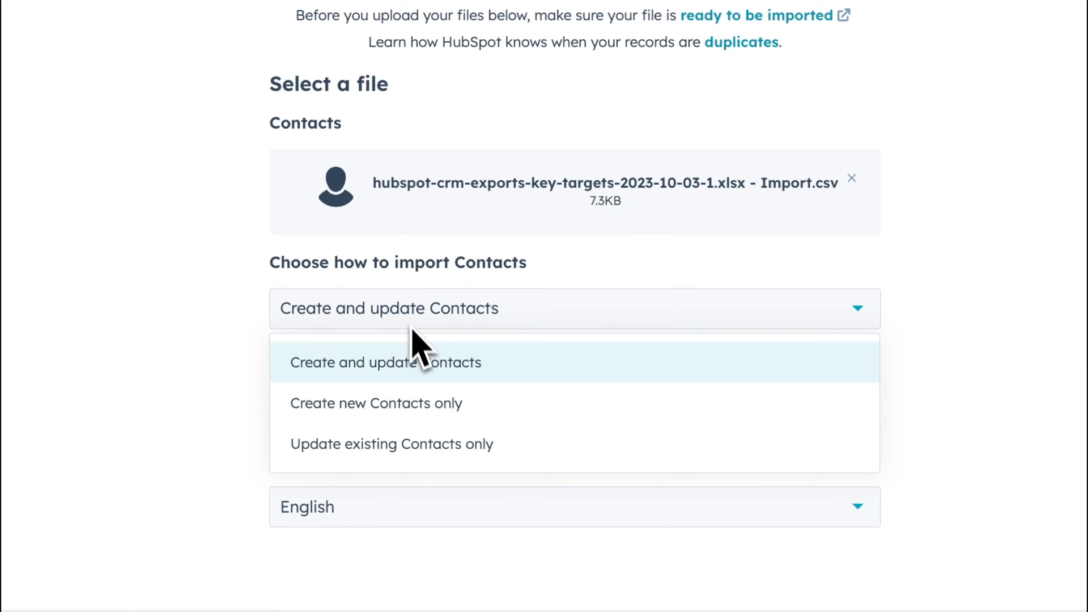
click(382, 307)
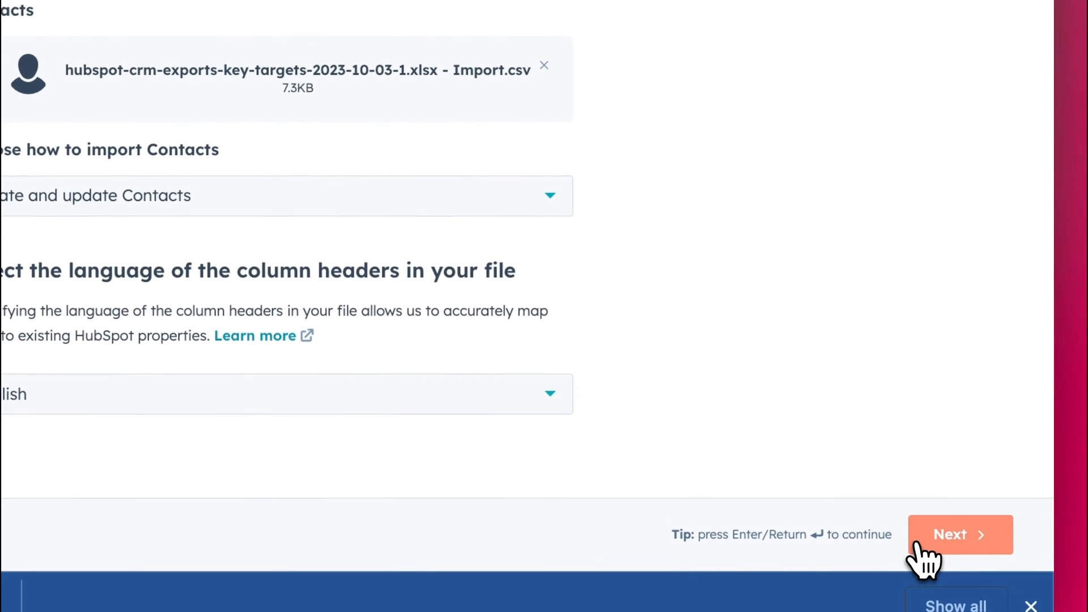
click(951, 534)
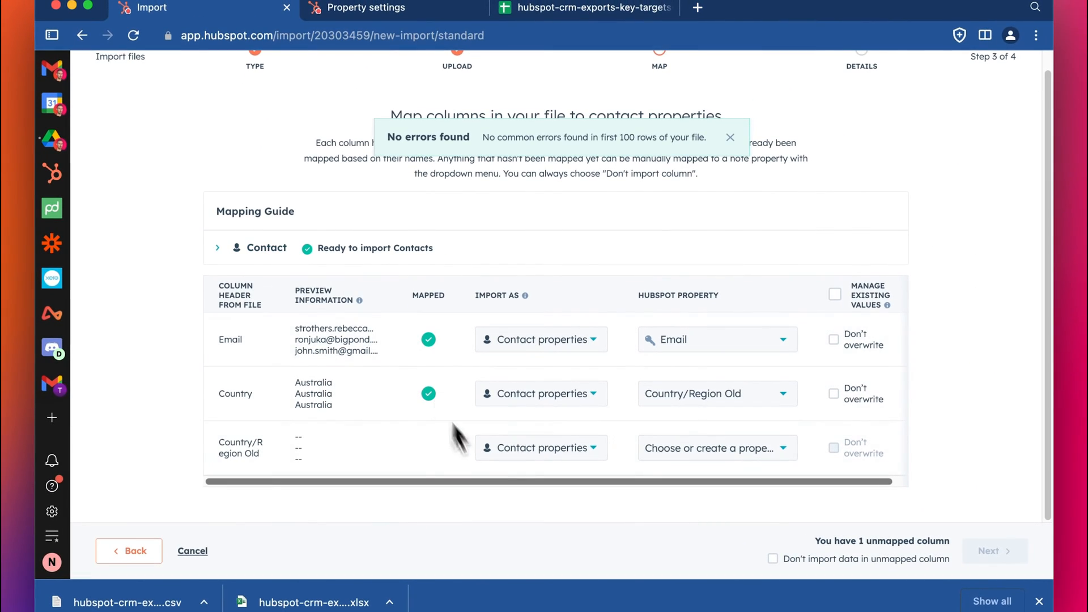
- Set the Country/Region Old column to Don't import column
drag(218, 442, 259, 452)
click(256, 453)
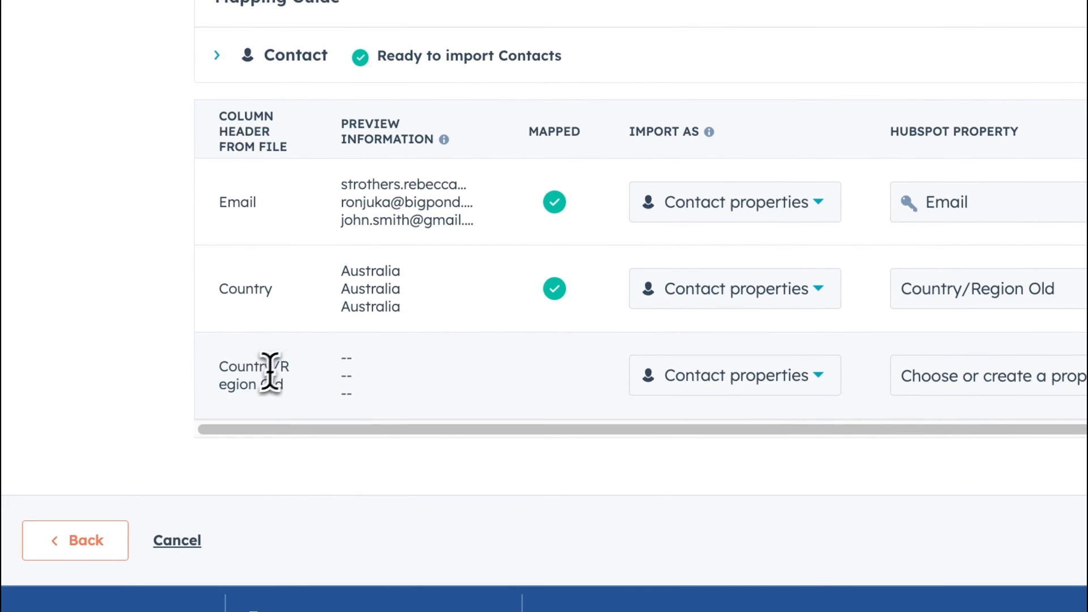
click(724, 389)
click(699, 321)
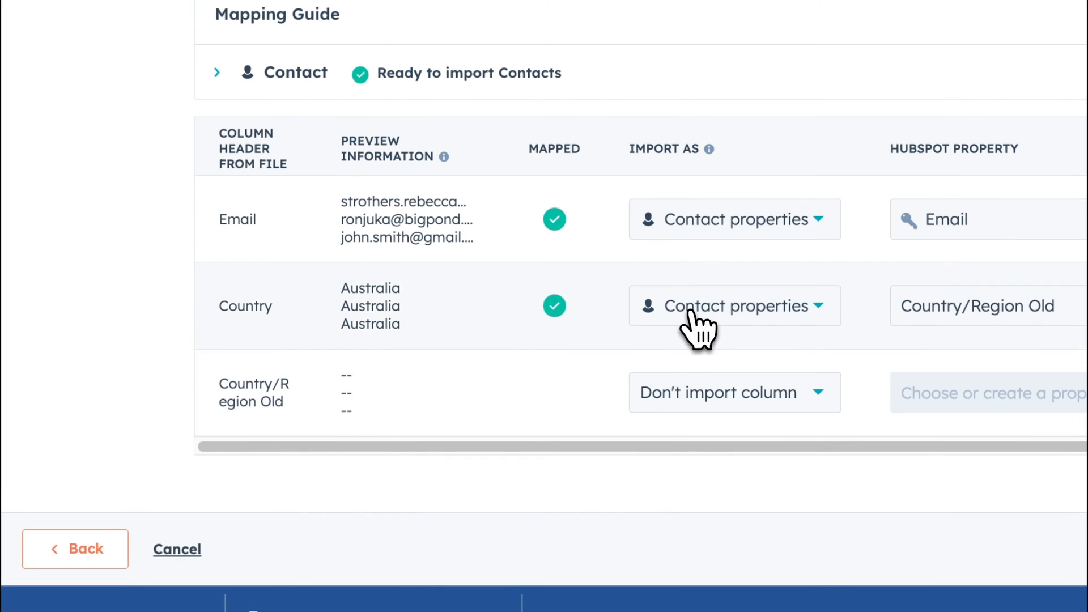
click(735, 399)
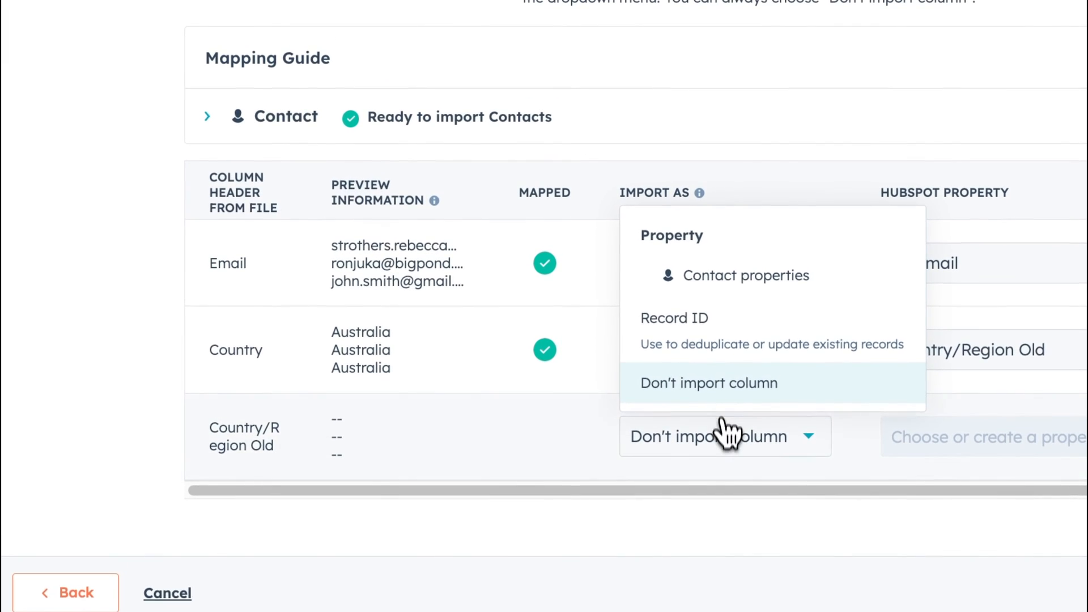
click(722, 365)
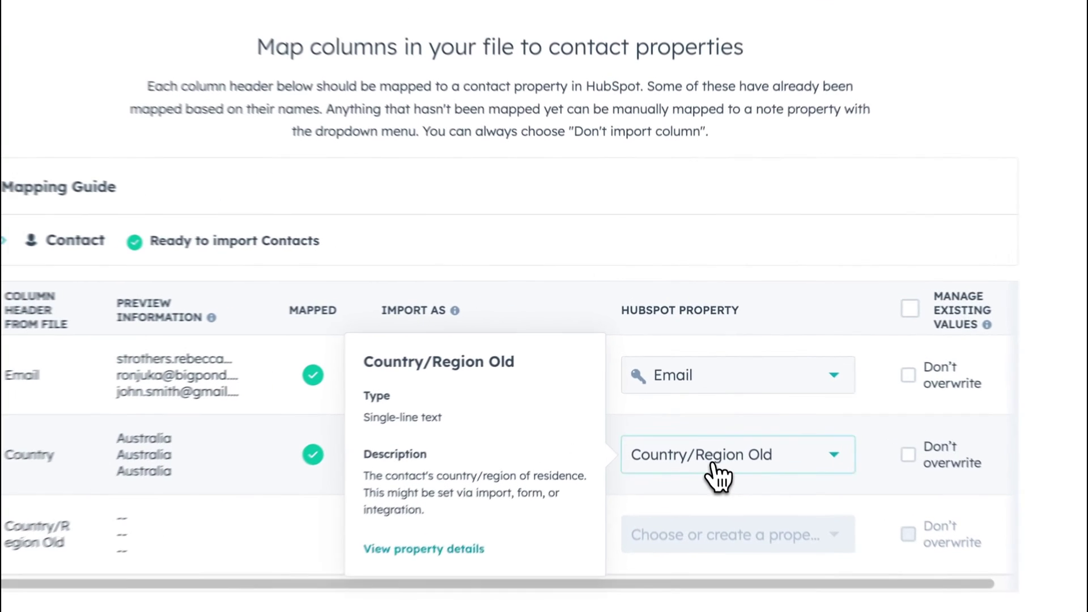
- Map the file's Country column to the Country property and advance to final details
click(711, 405)
text(country)
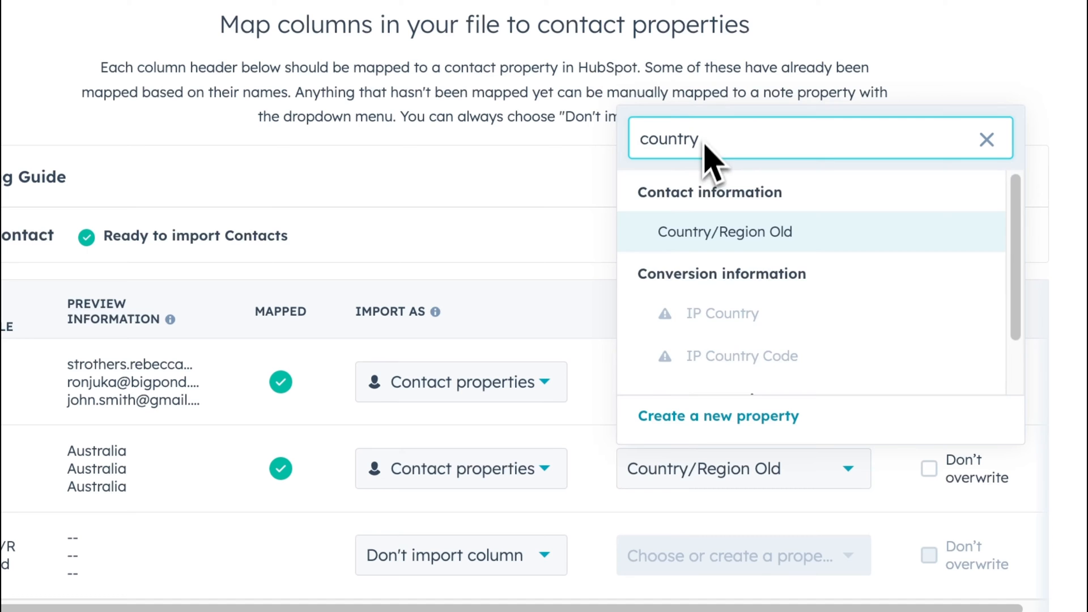
scroll(791, 259, down, 2)
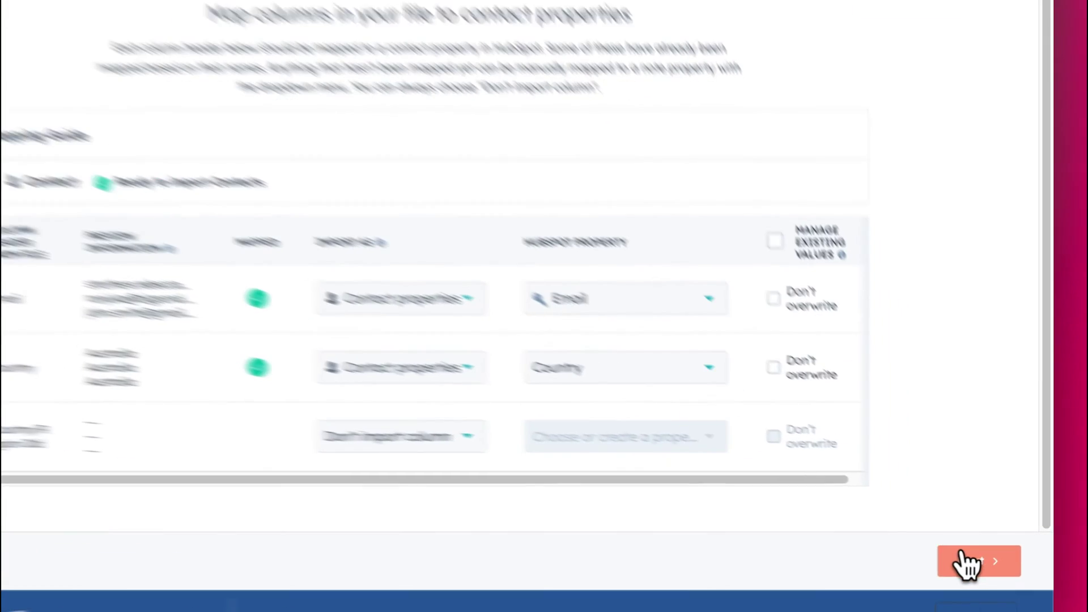
click(988, 556)
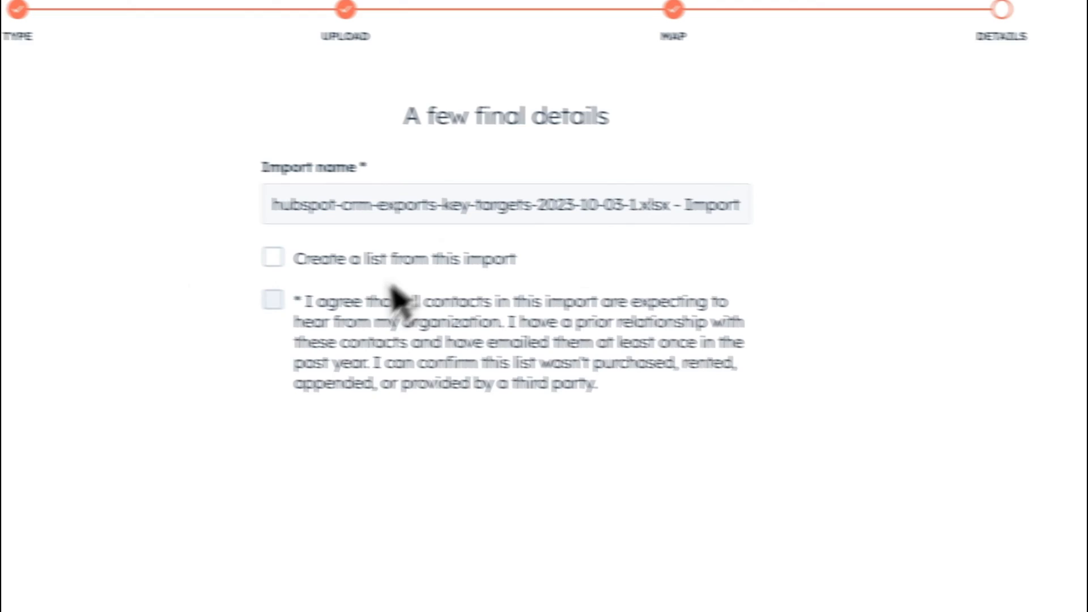
- Review the import name field, leaving it unchanged
triple_click(285, 205)
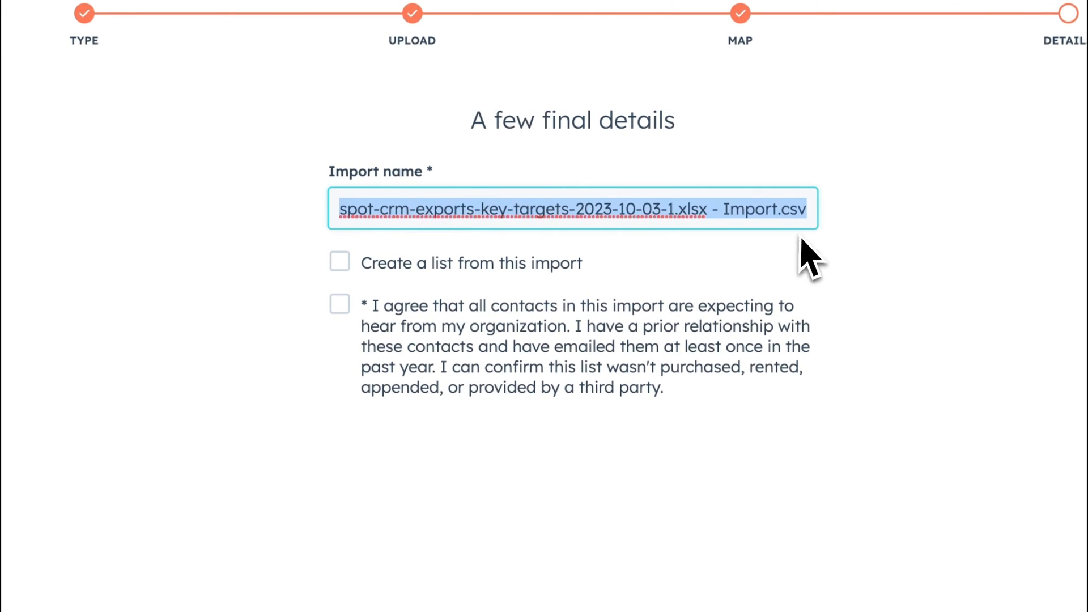
drag(479, 209, 801, 210)
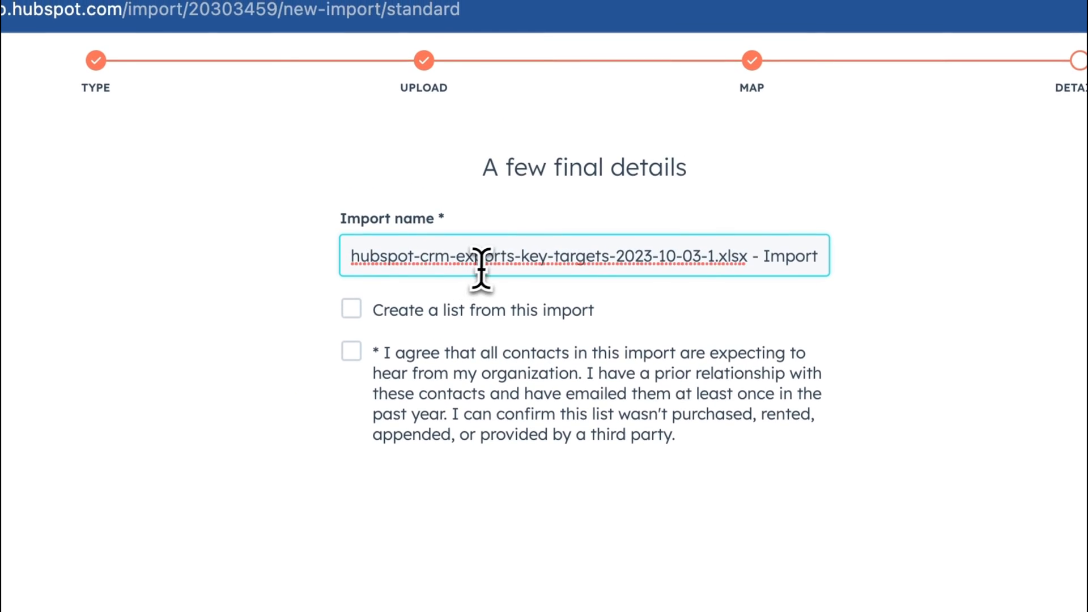
click(735, 255)
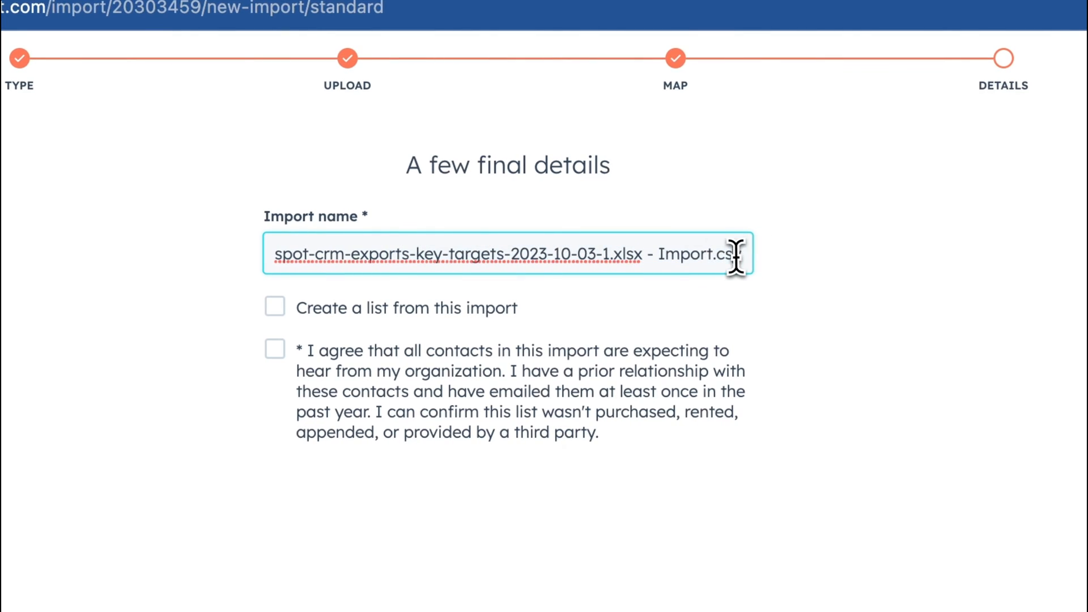
key(ctrl+a)
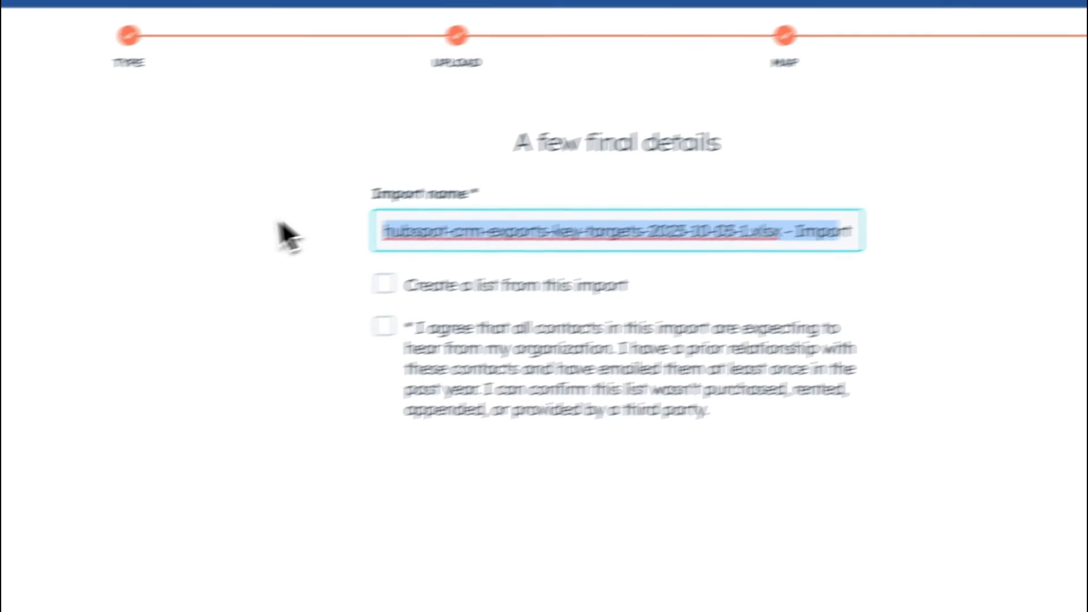
click(491, 209)
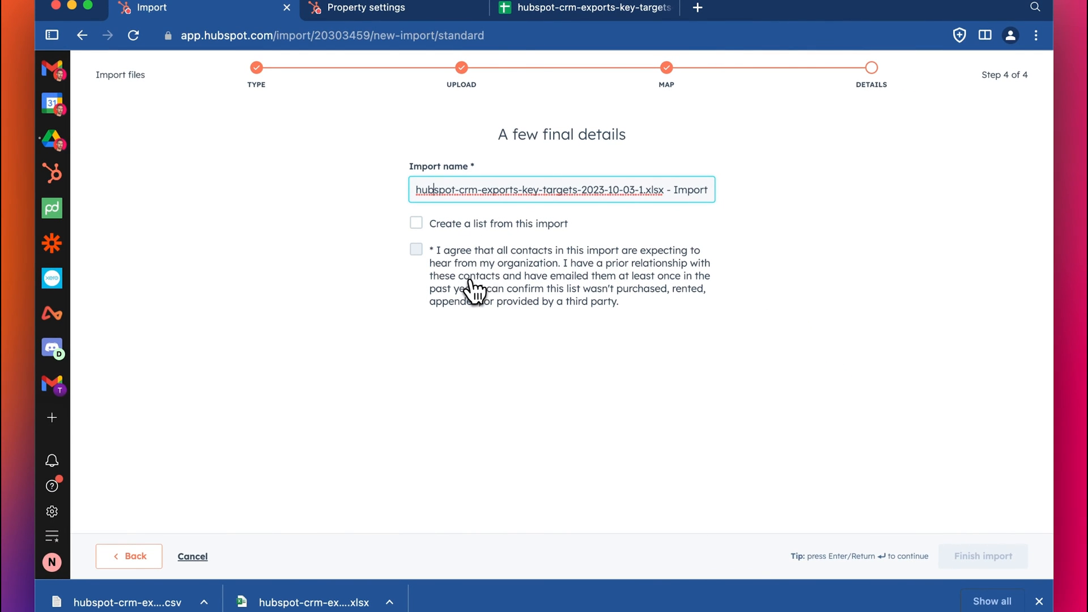
- Agree to the contacts consent statement and finish the import
click(472, 289)
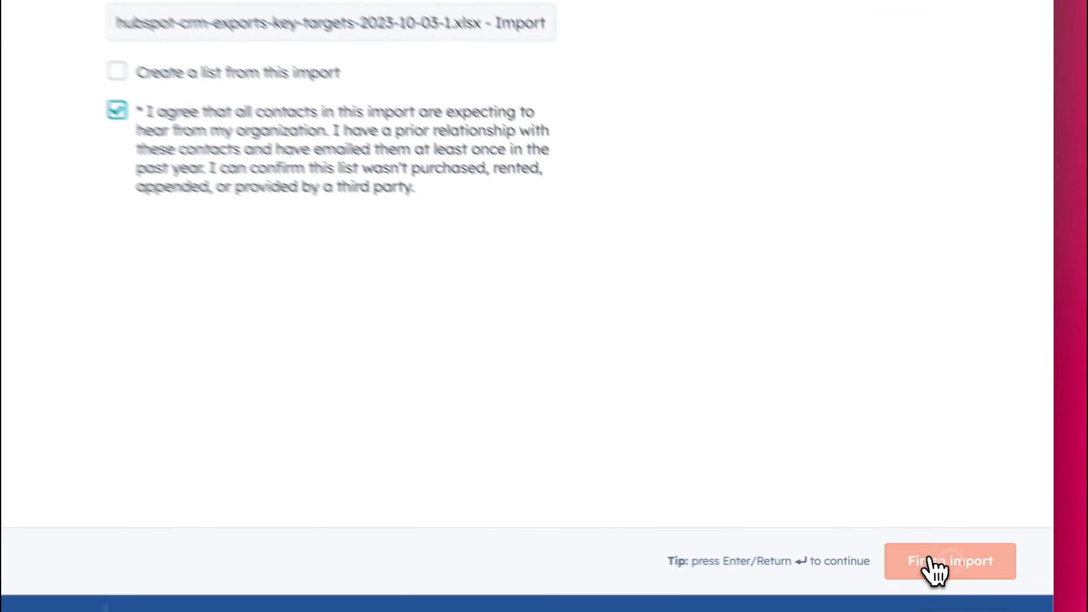
click(983, 555)
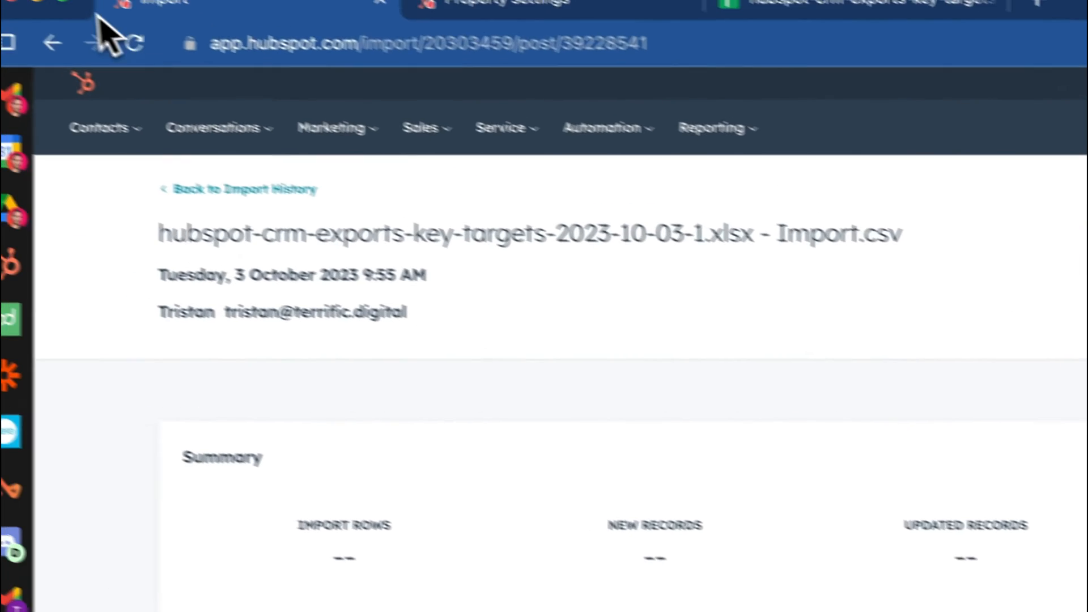
- Refresh the import summary showing 147 updated, then view the four contact formatting issues
click(187, 62)
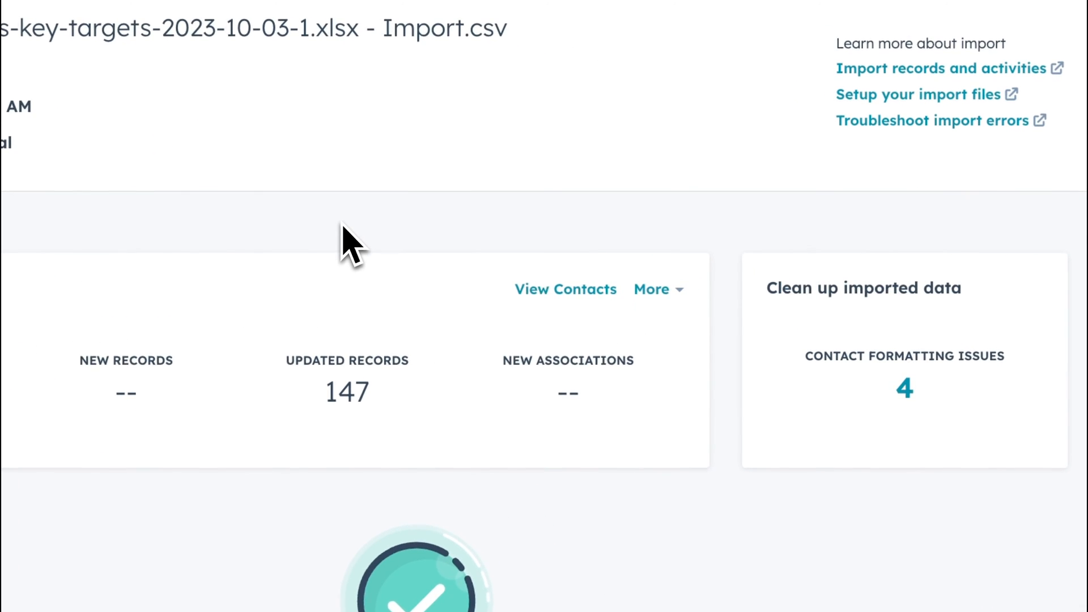
scroll(352, 244, up, 1)
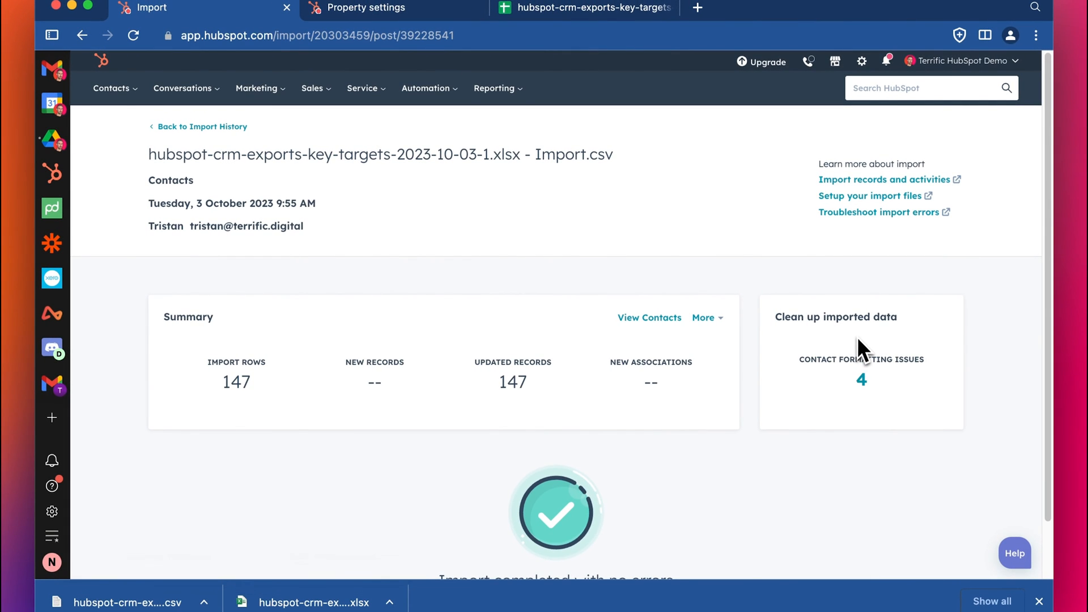
click(867, 372)
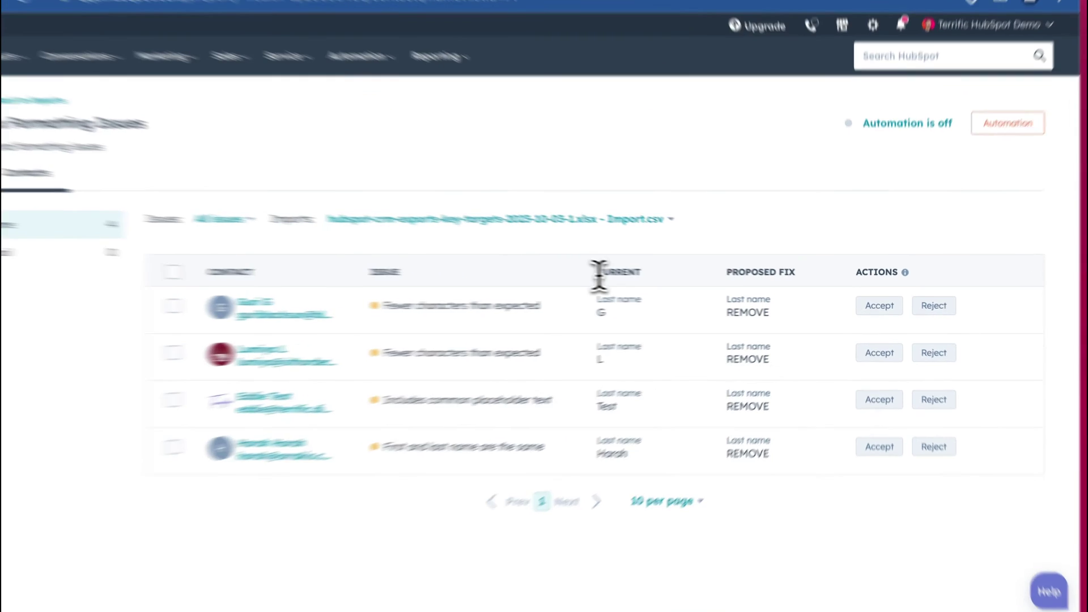
- Review the name formatting issues, including Eddie Test's proposed REMOVE fix, without applying them
drag(646, 280, 647, 350)
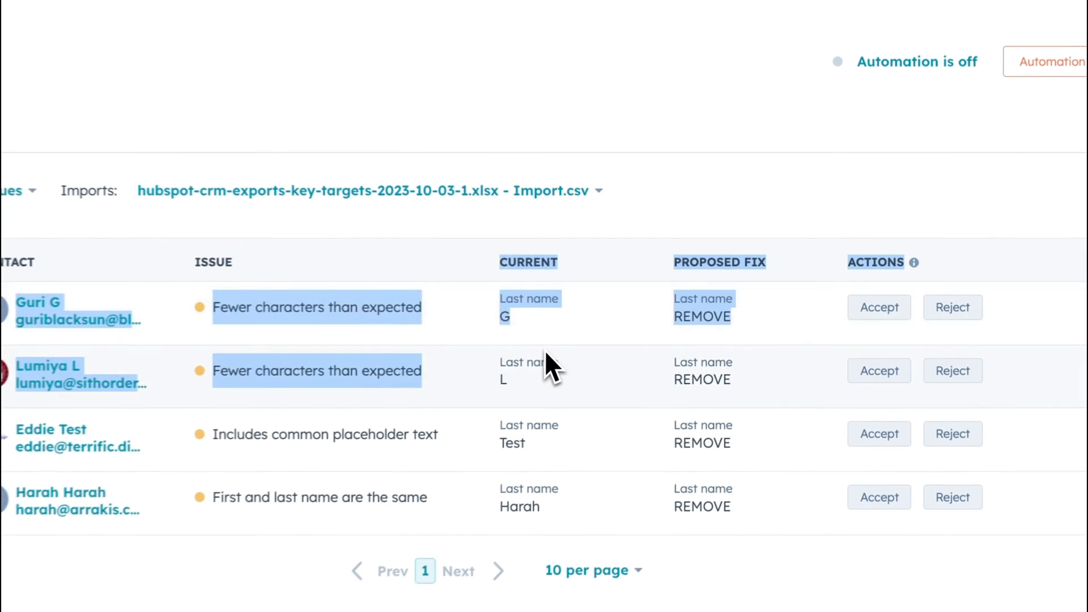
click(638, 313)
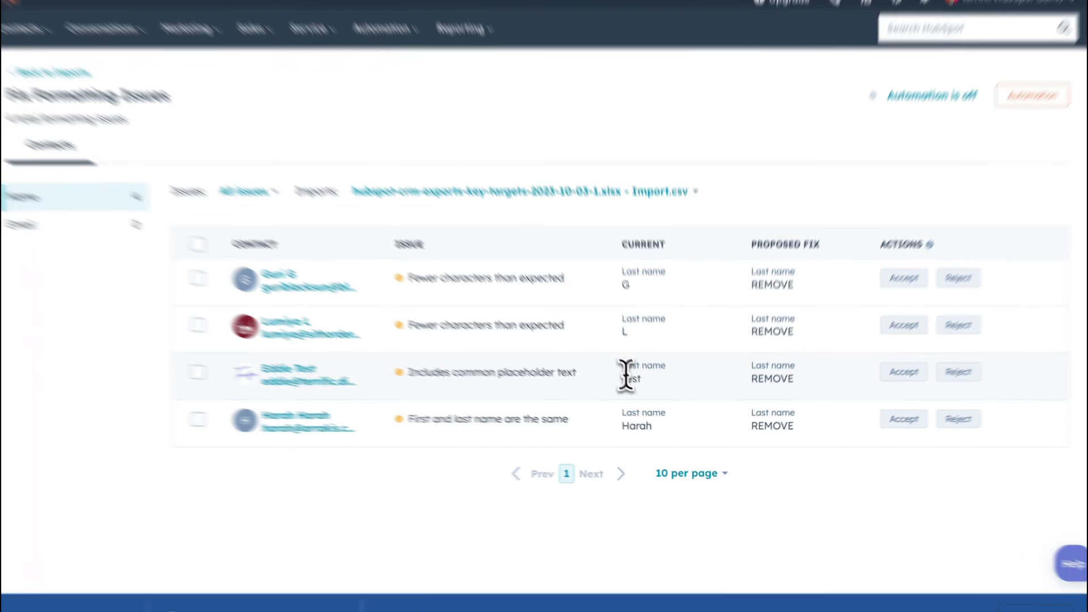
double_click(639, 391)
double_click(763, 391)
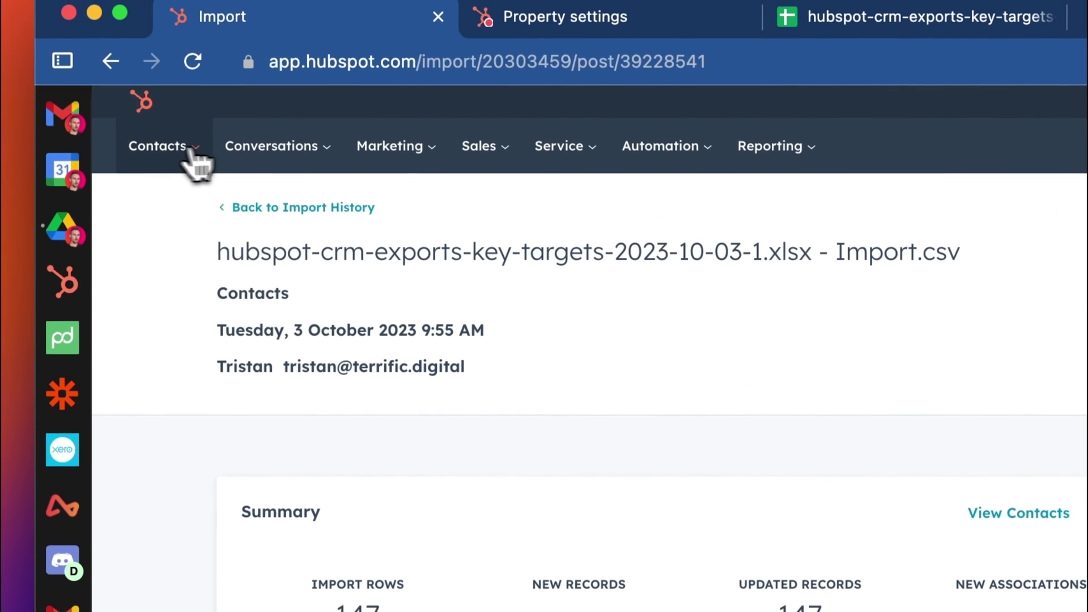
- Go to the contacts list via Contacts > Contacts to see the Country column
click(161, 145)
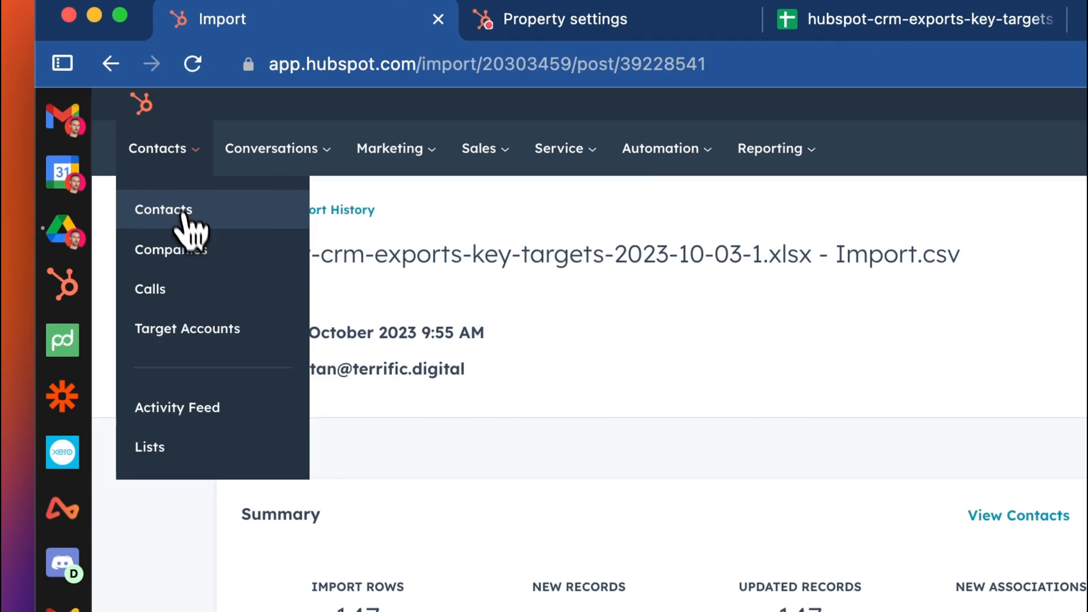
click(170, 208)
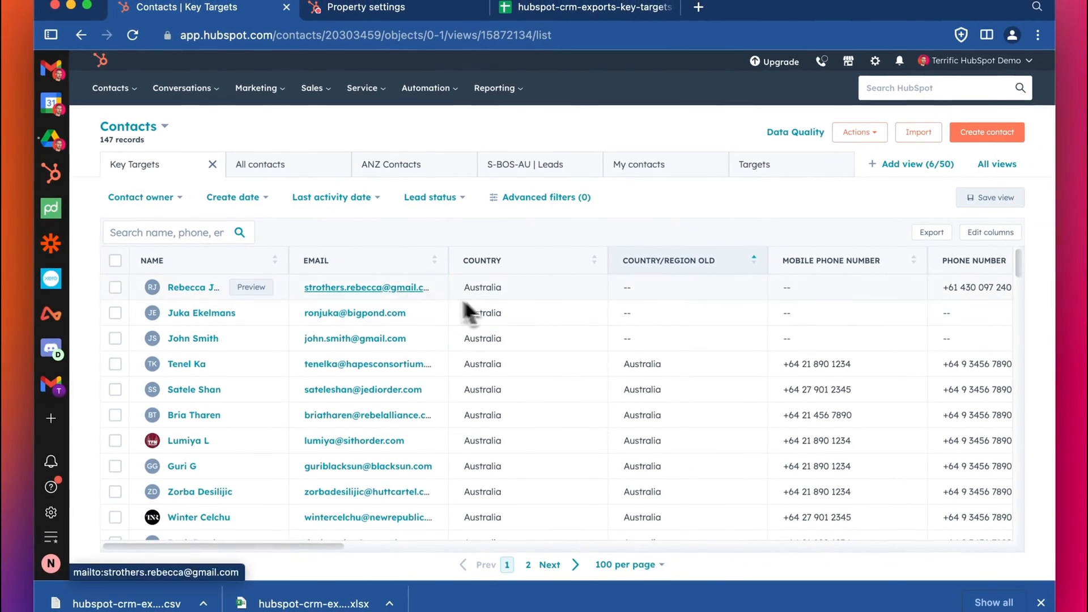
scroll(566, 431, down, 5)
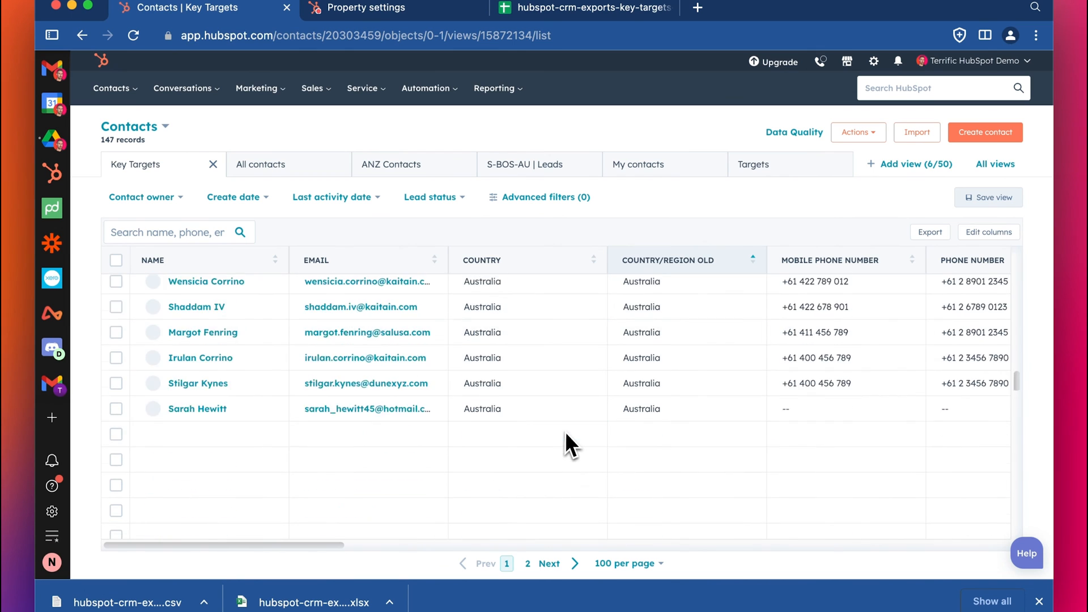
scroll(565, 431, down, 5)
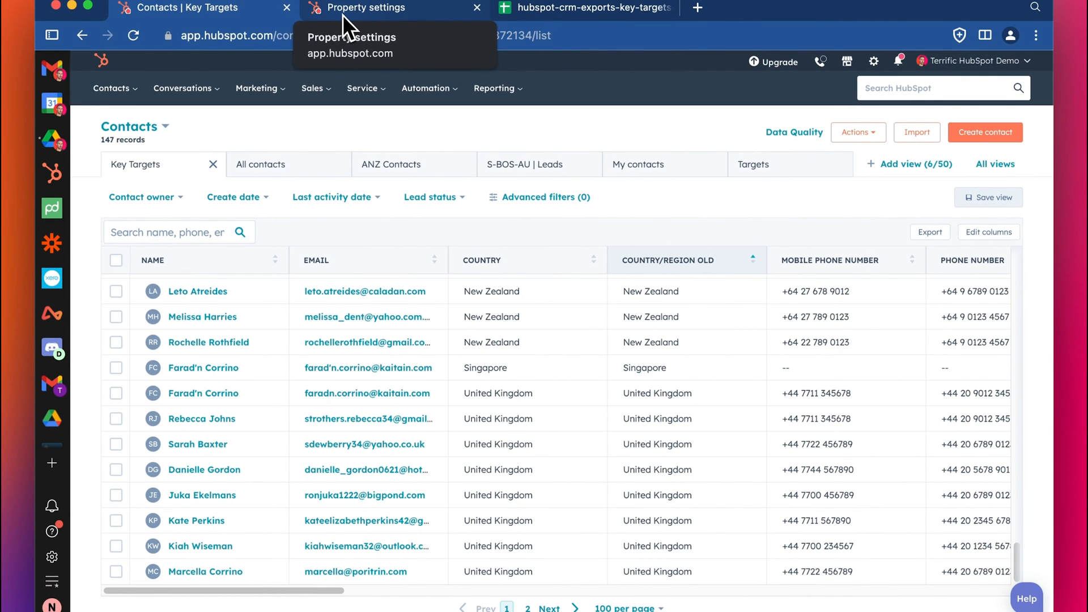
key(ctrl+super+space)
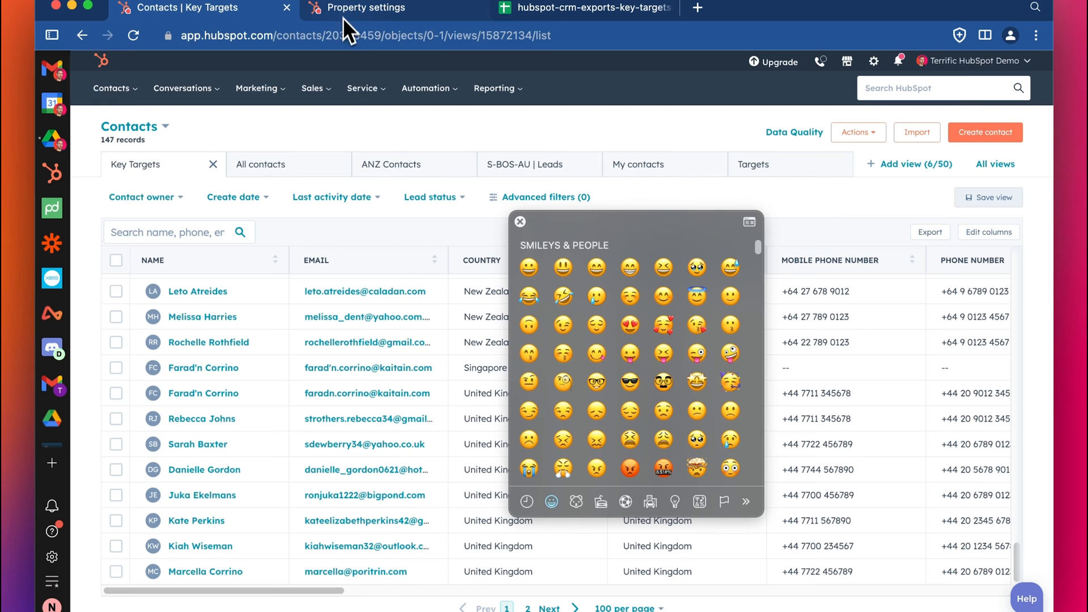
click(519, 221)
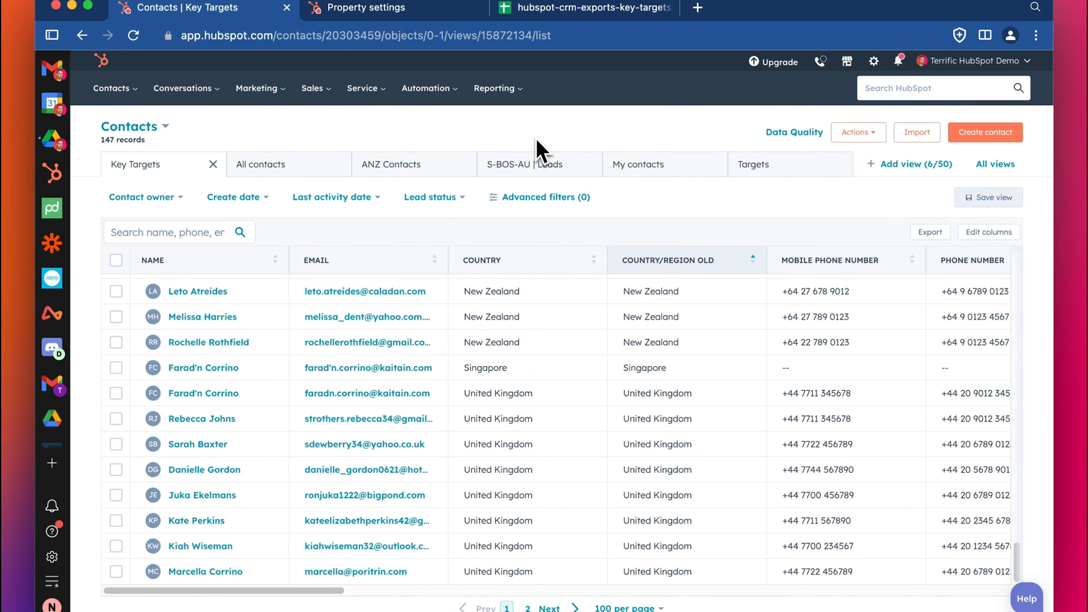
mouse_move(526, 367)
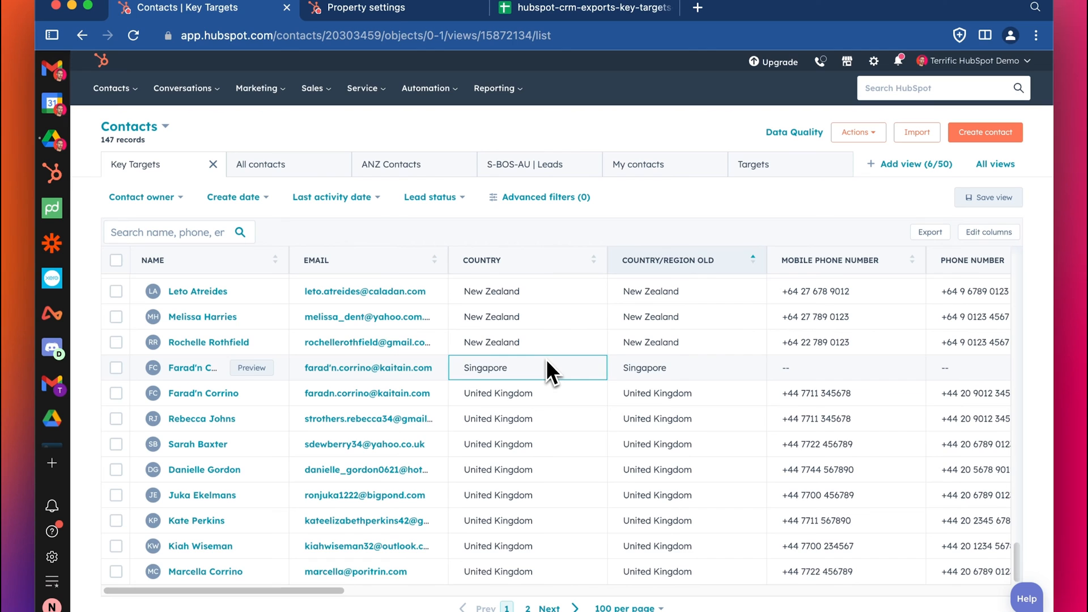
scroll(547, 358, up, 2)
scroll(546, 358, up, 1)
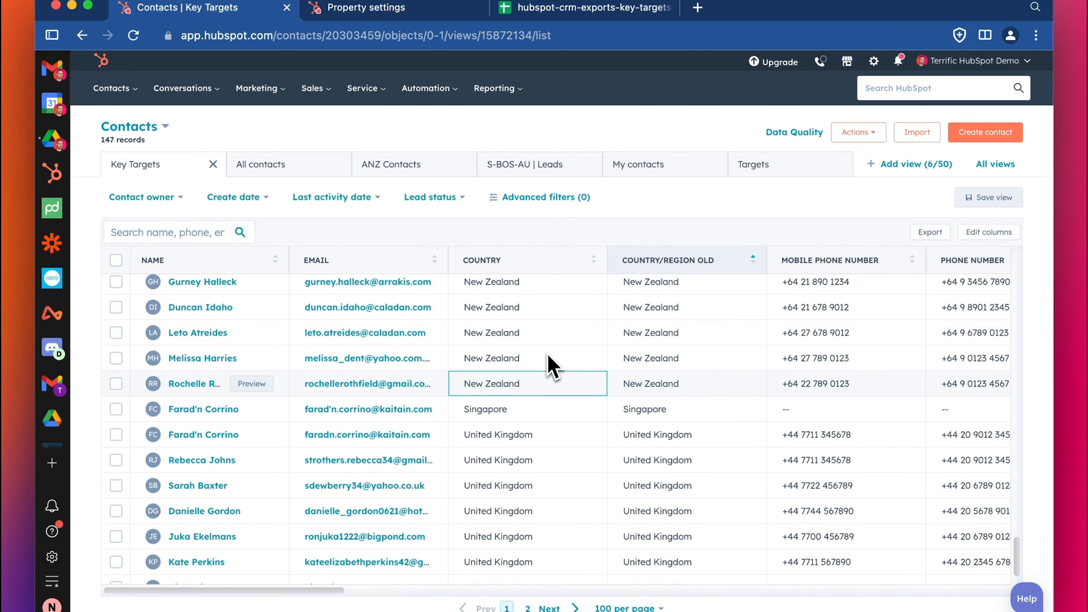
scroll(546, 352, up, 1)
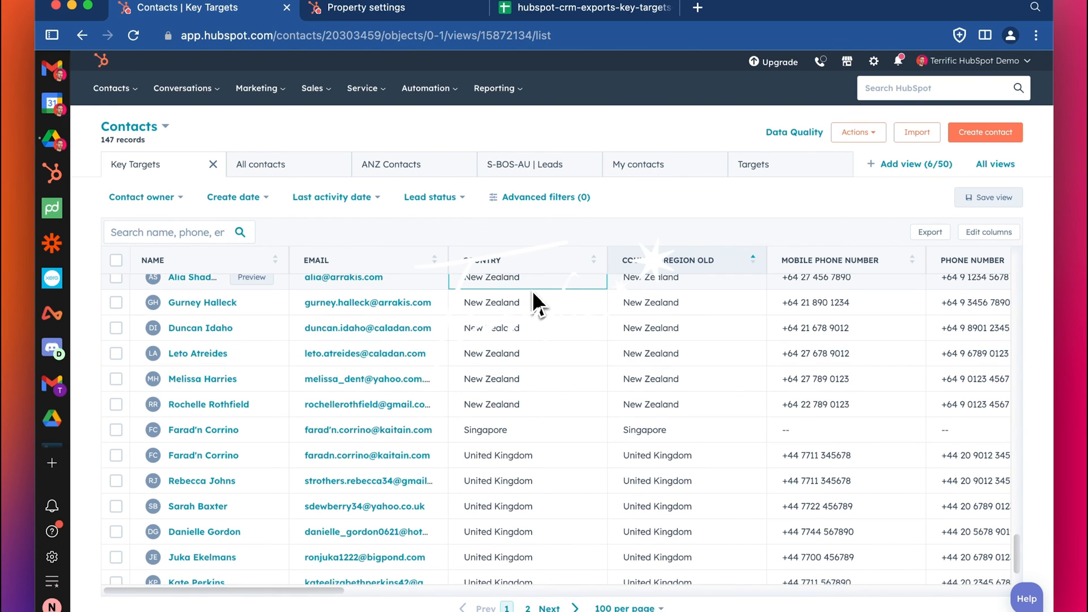